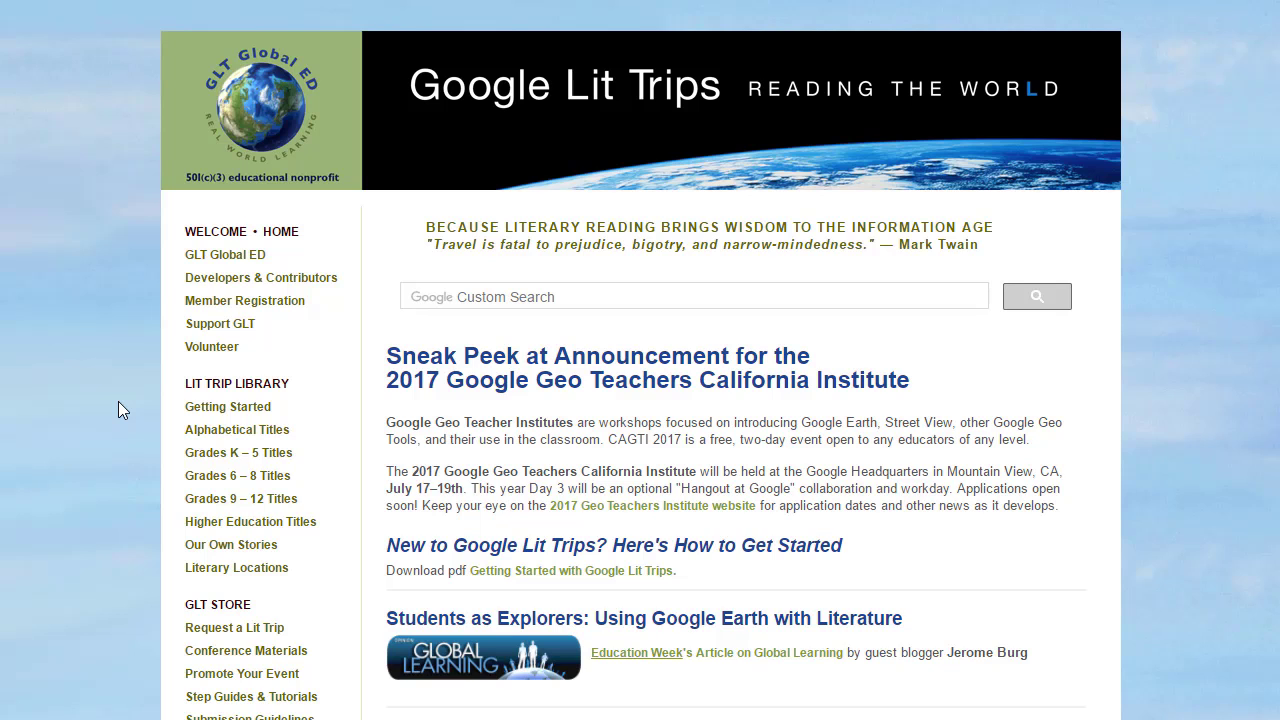
# Open Alphabetical Titles and browse the Lit Trip Library's numbered book list
pyautogui.scroll(-2, 121, 406)
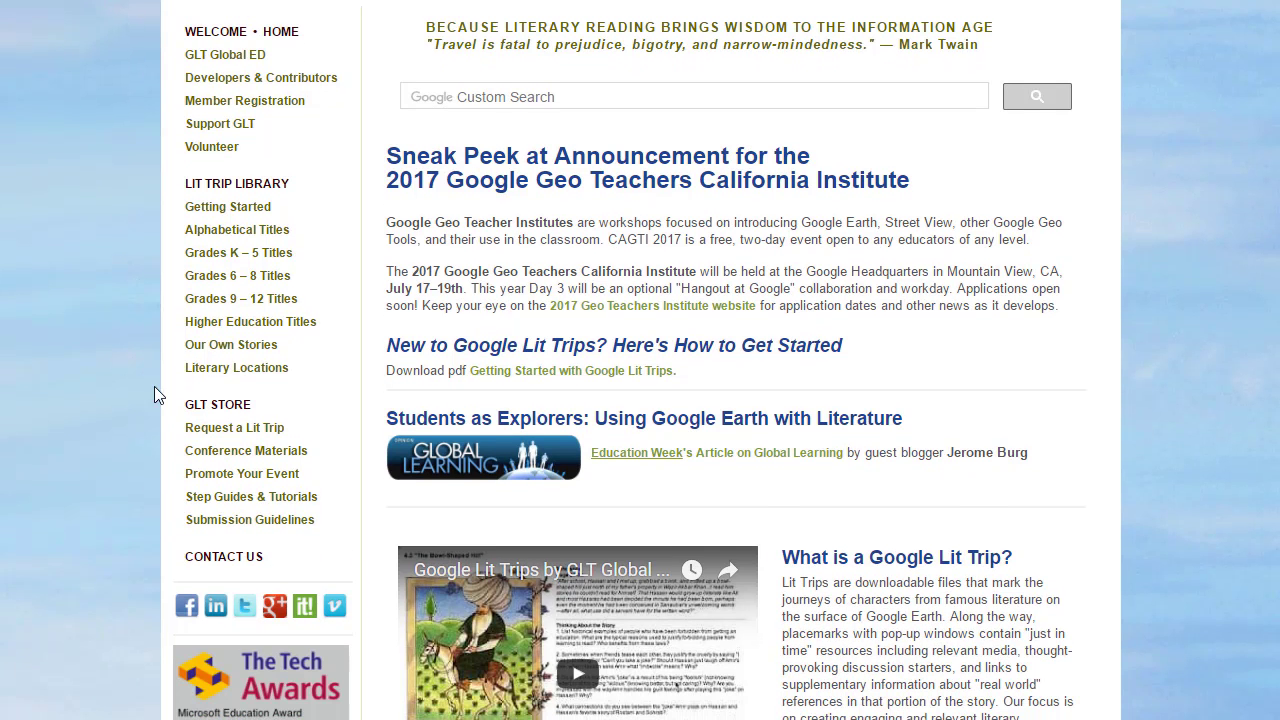
pyautogui.click(223, 241)
pyautogui.scroll(-4, 680, 371)
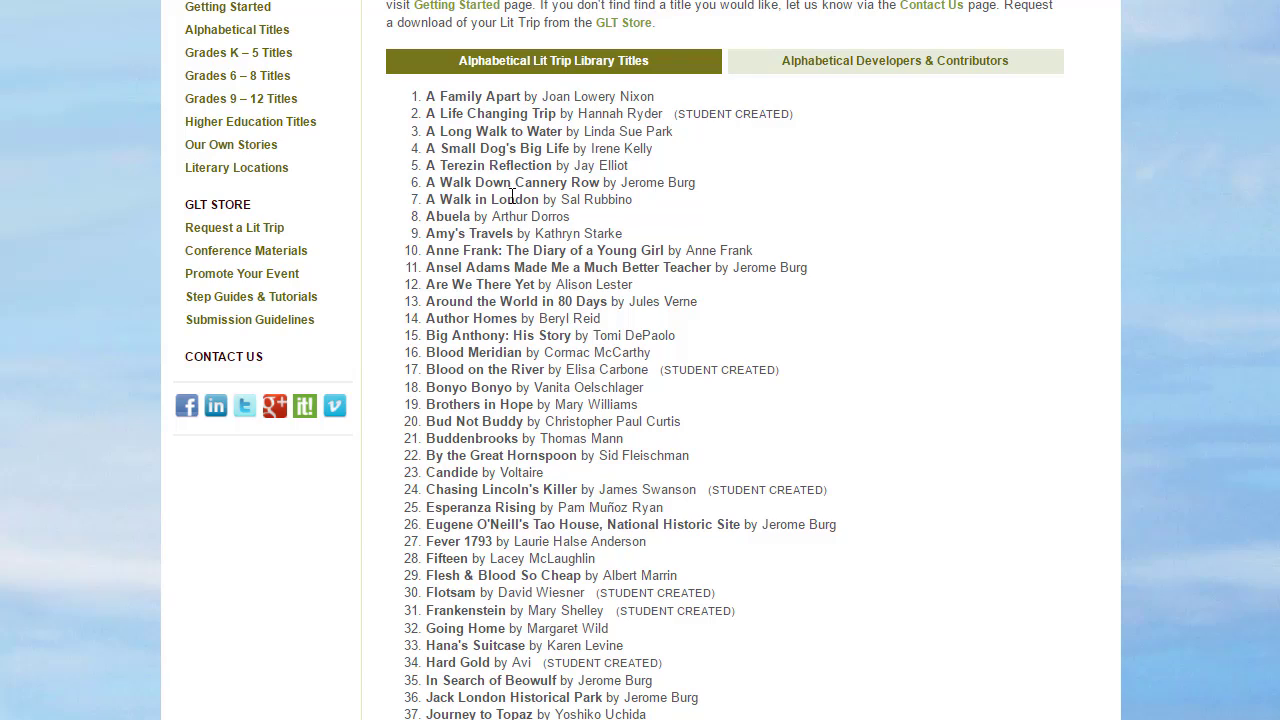
pyautogui.scroll(-3, 510, 195)
pyautogui.scroll(-4, 510, 210)
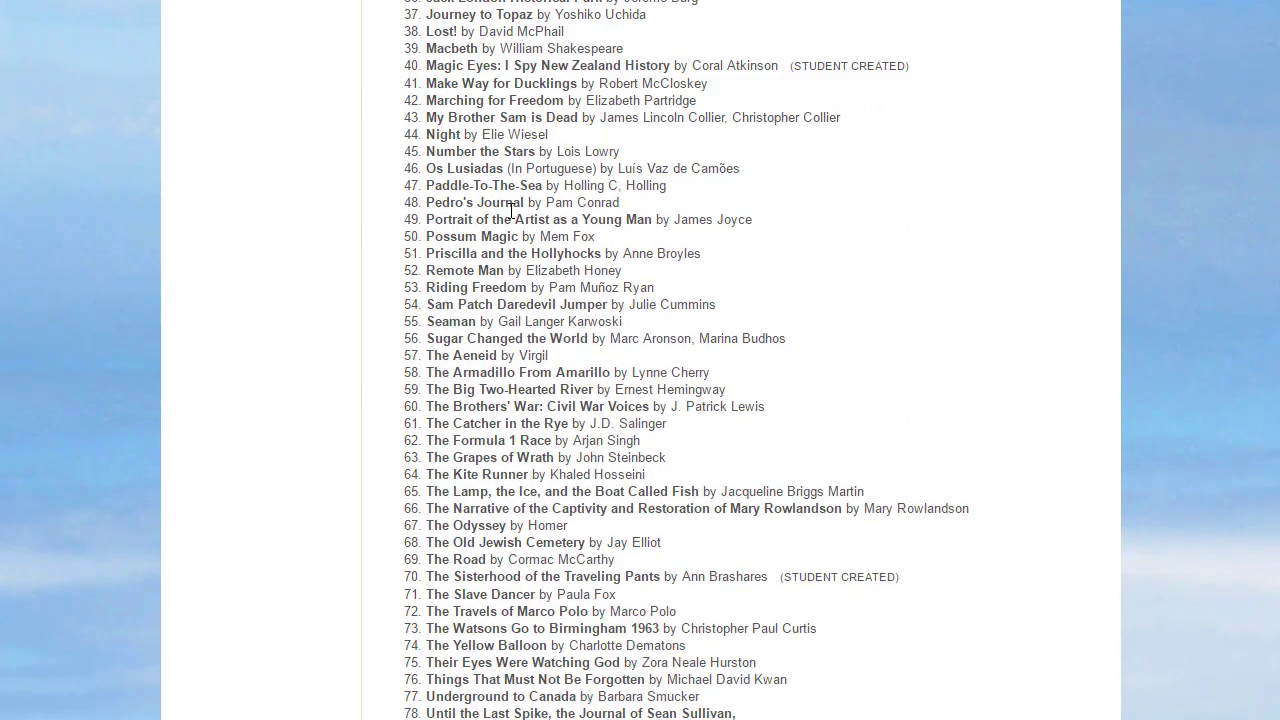
pyautogui.scroll(-2, 510, 210)
pyautogui.scroll(13, 510, 215)
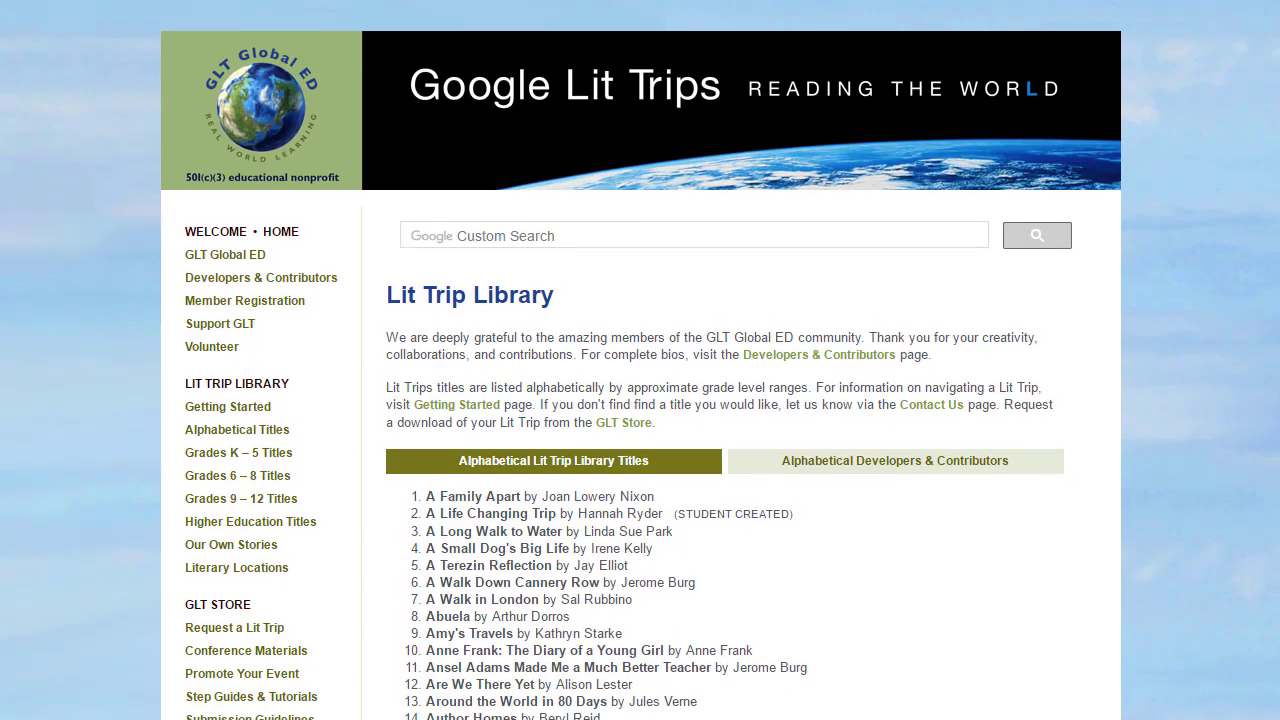
# Go back to the Google Lit Trips home page via WELCOME • HOME
pyautogui.click(262, 110)
pyautogui.scroll(2, 112, 162)
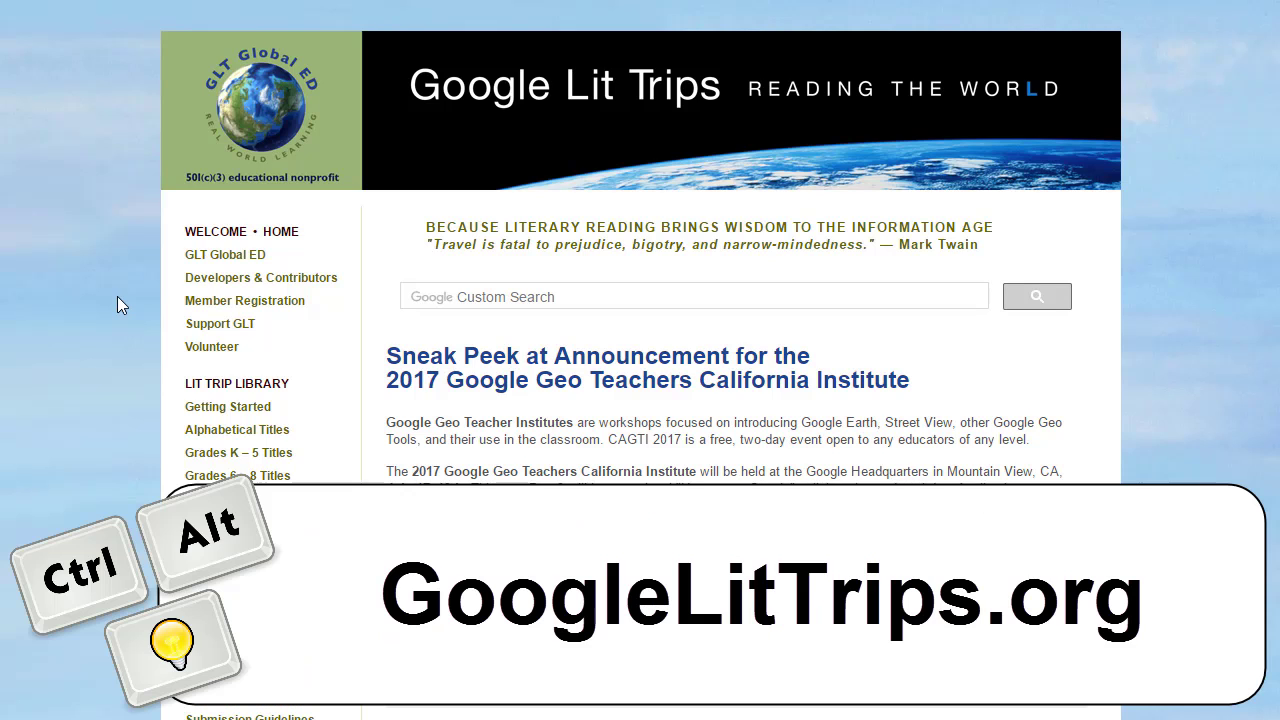
pyautogui.scroll(-1, 117, 296)
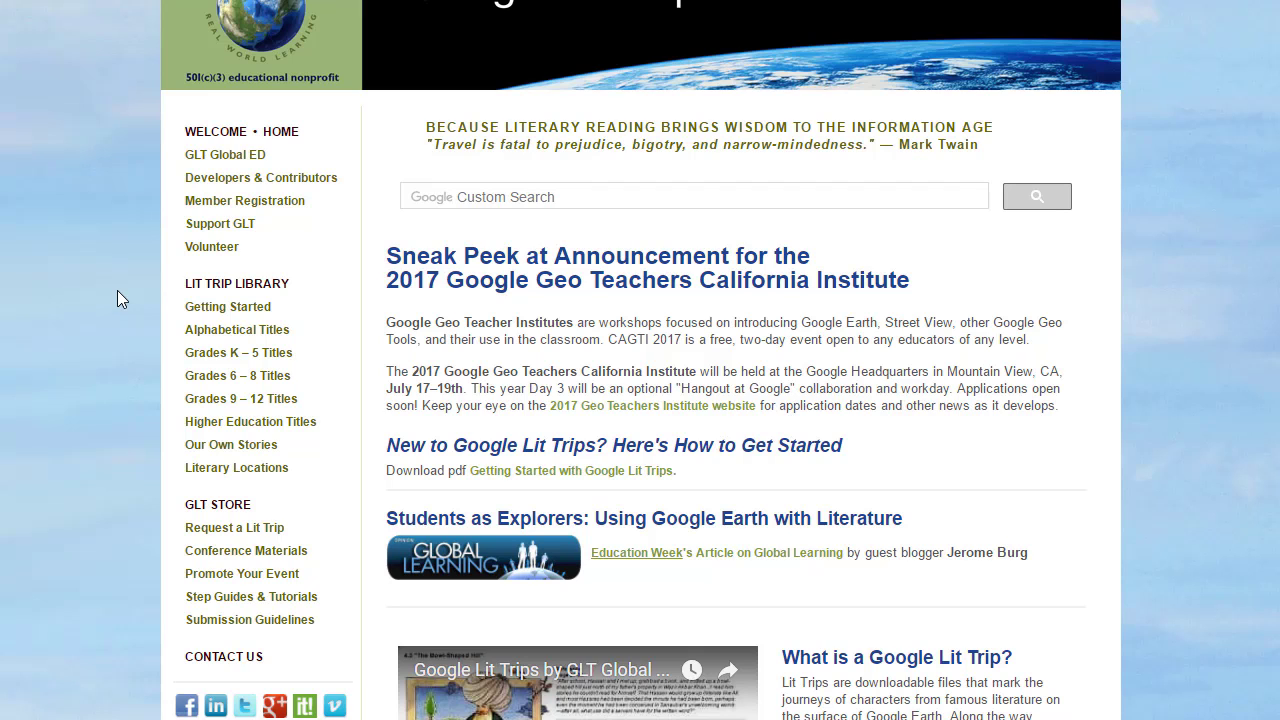
pyautogui.scroll(1, 117, 298)
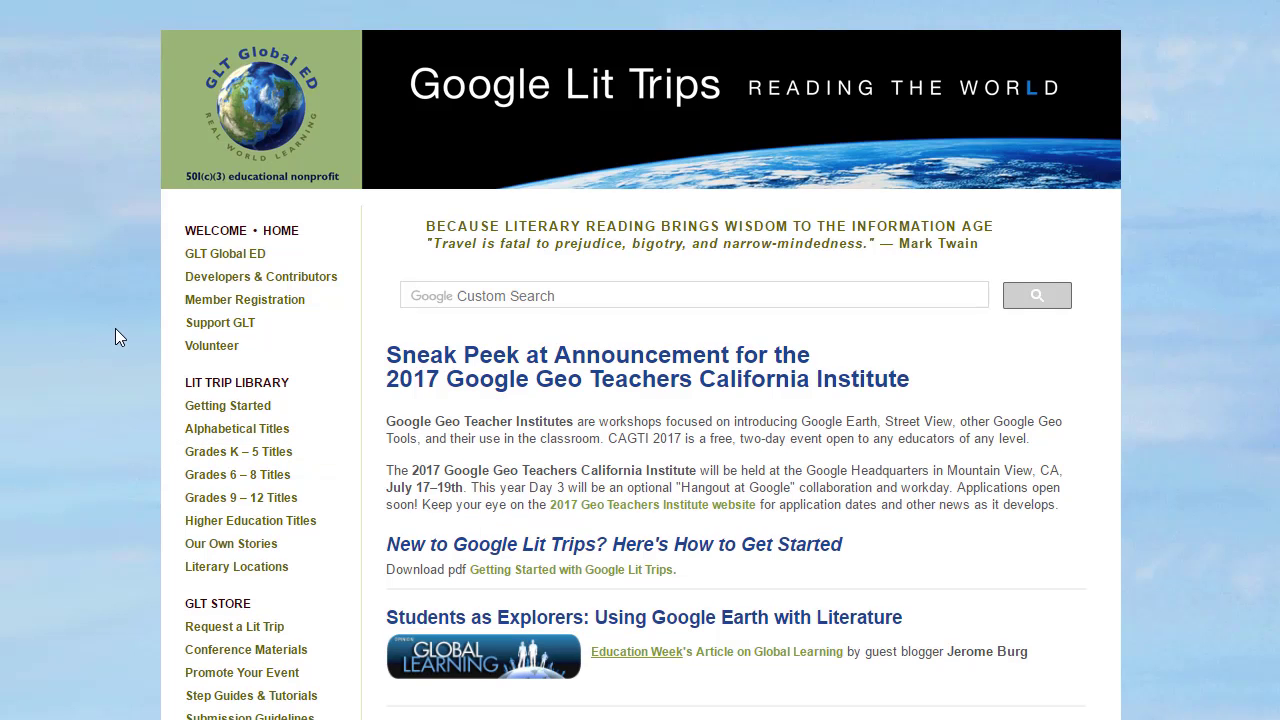
pyautogui.scroll(-3, 115, 338)
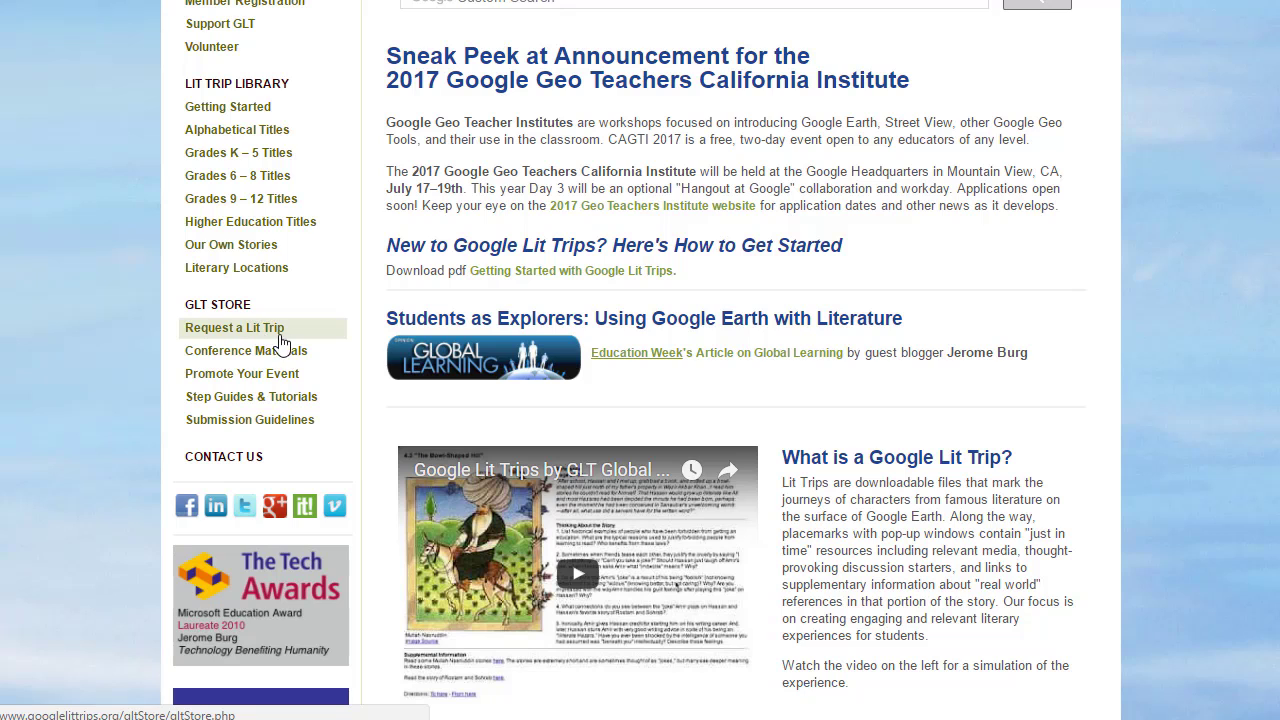
# Open the Request a Lit Trip form and review the Select title choices without picking one
pyautogui.click(266, 338)
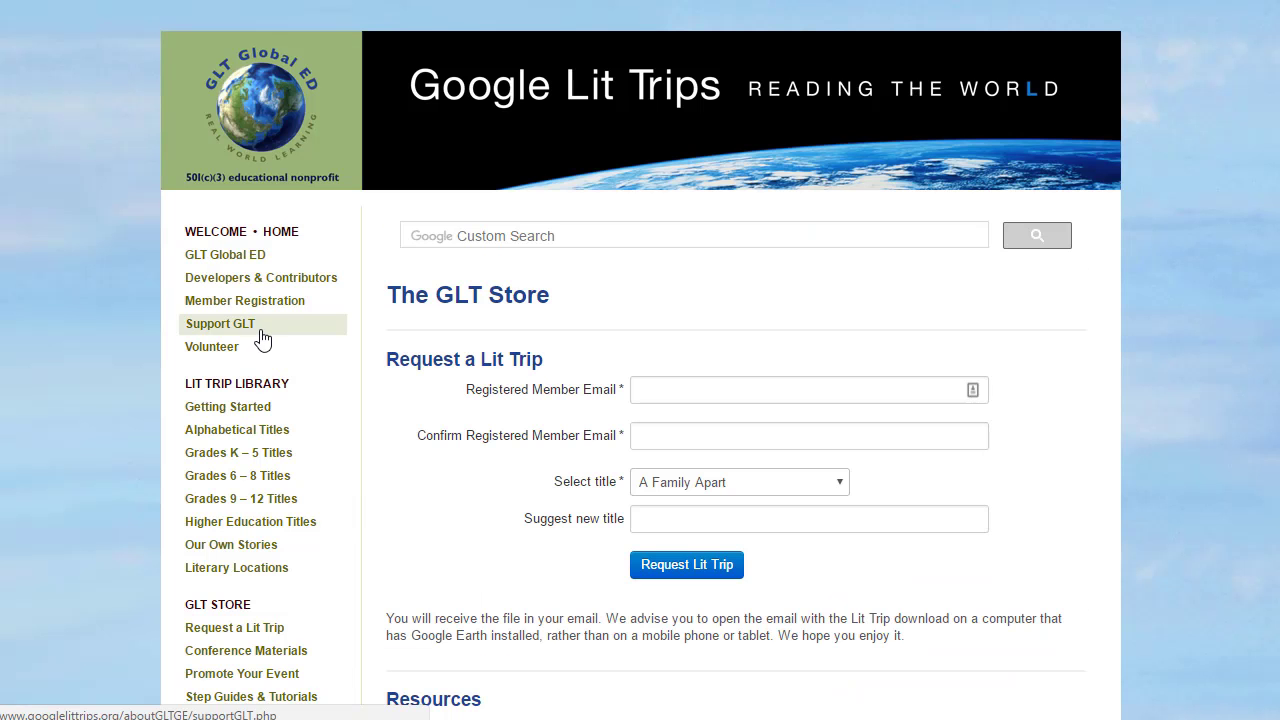
pyautogui.scroll(-1, 436, 443)
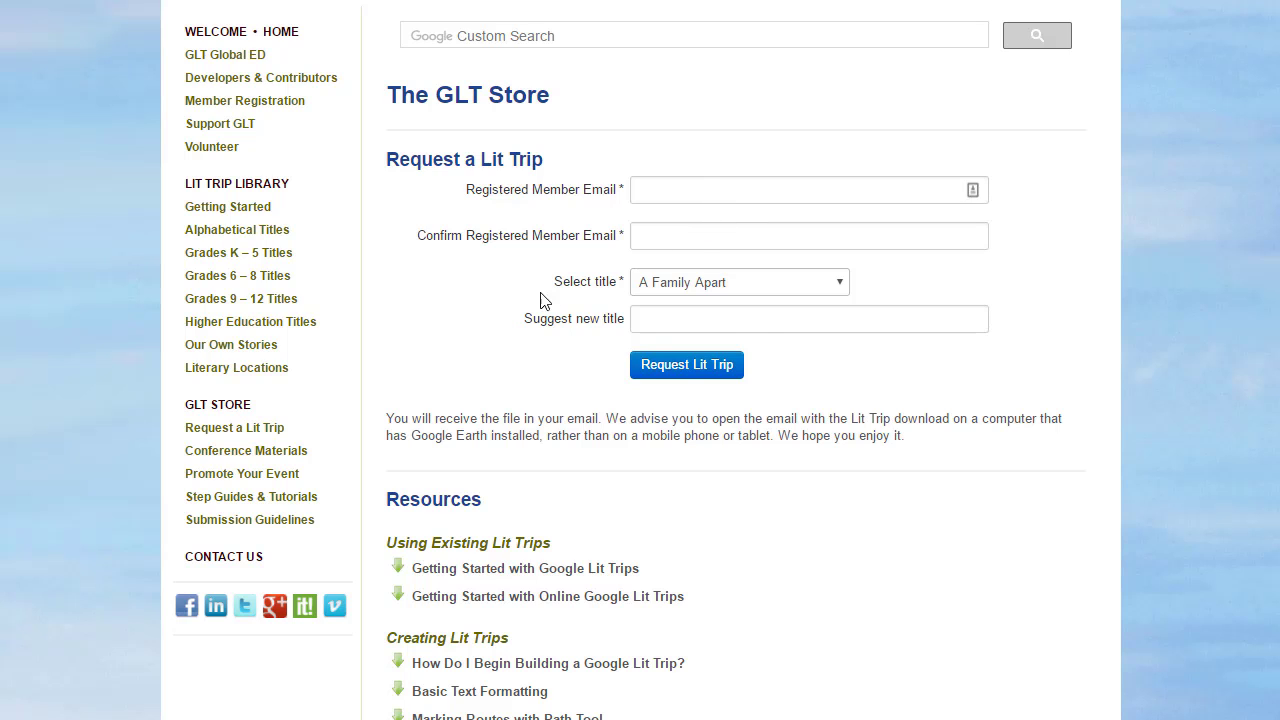
pyautogui.click(786, 286)
pyautogui.scroll(-20, 786, 390)
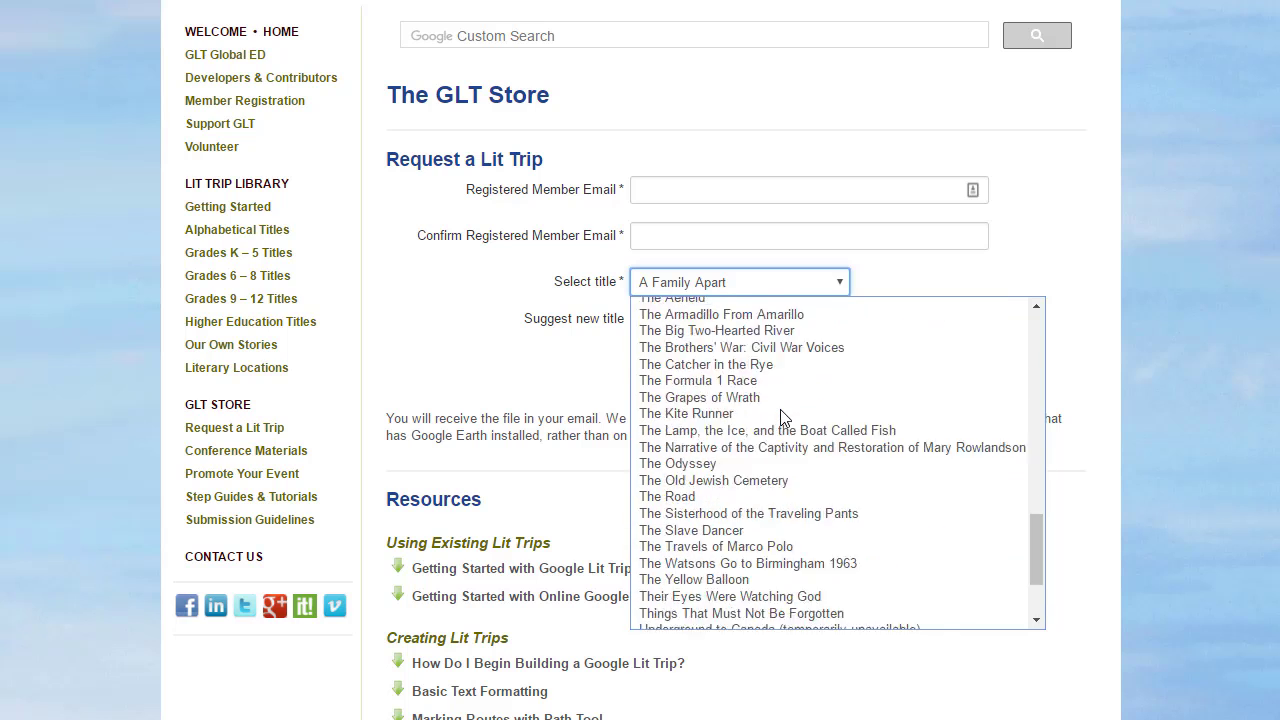
pyautogui.scroll(20, 783, 418)
pyautogui.scroll(2, 783, 418)
pyautogui.click(432, 310)
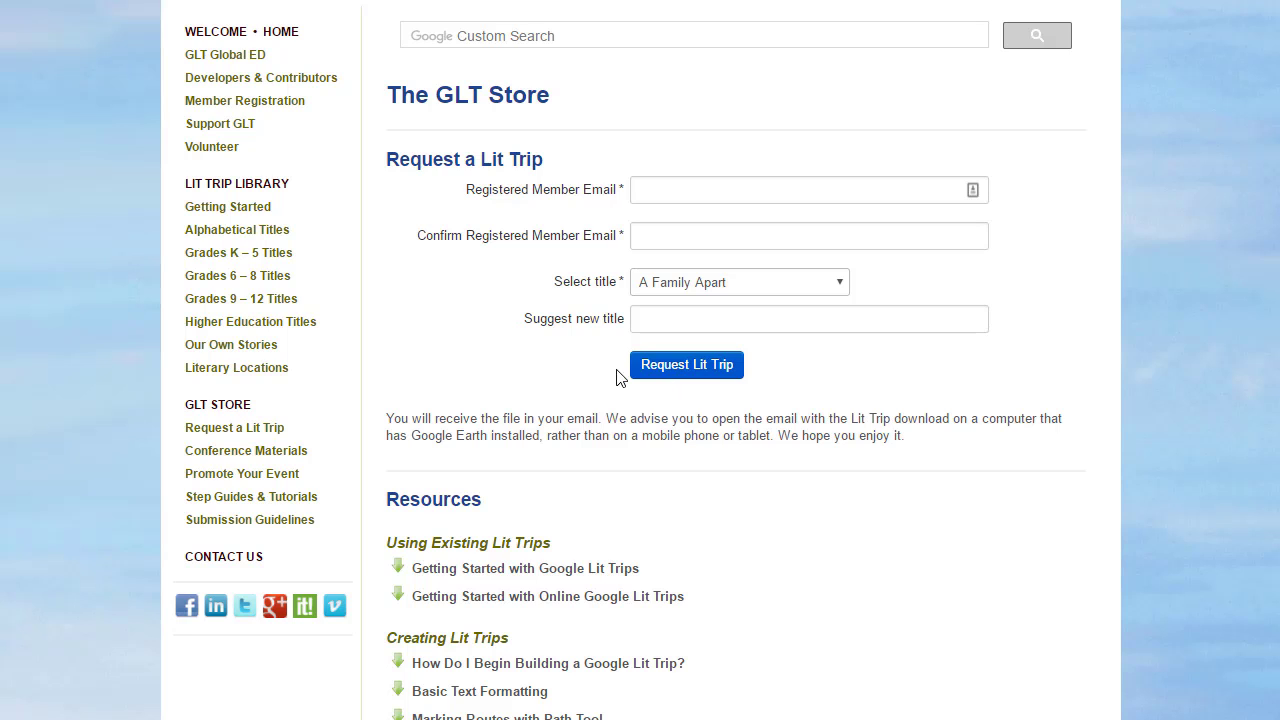
pyautogui.scroll(2, 511, 345)
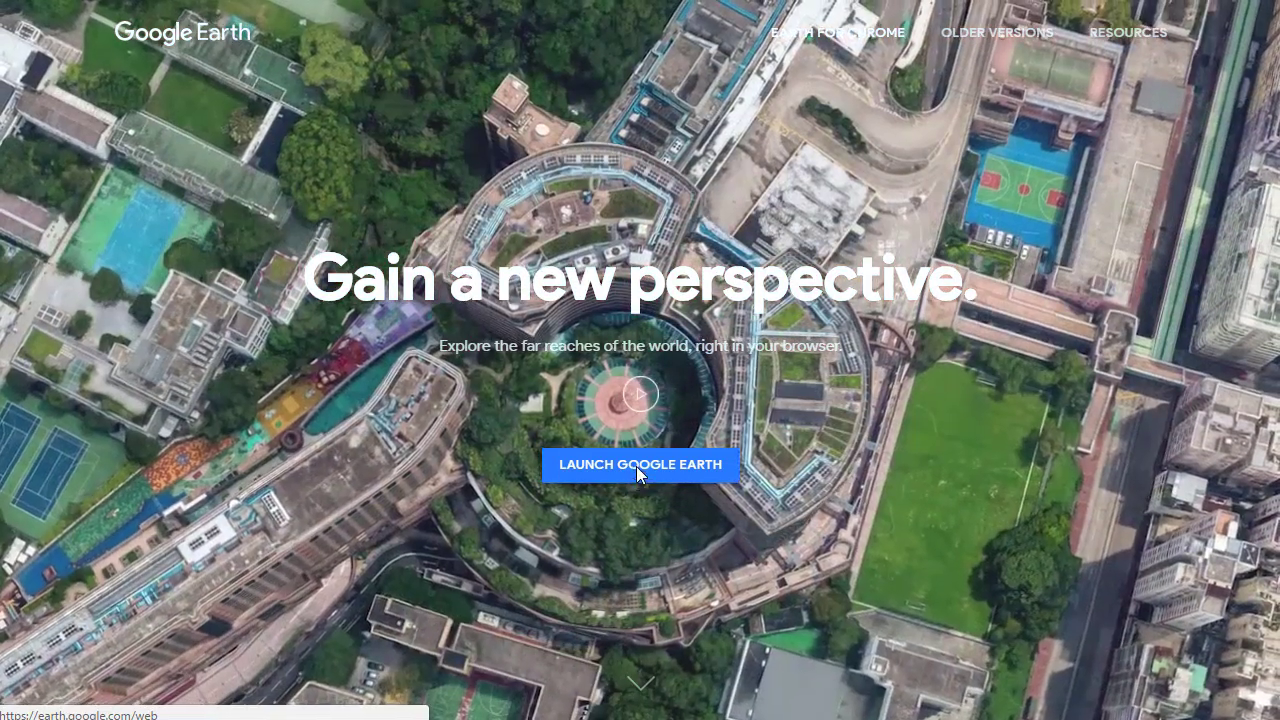
# Launch the web version of Google Earth from earth.google.com
pyautogui.click(640, 476)
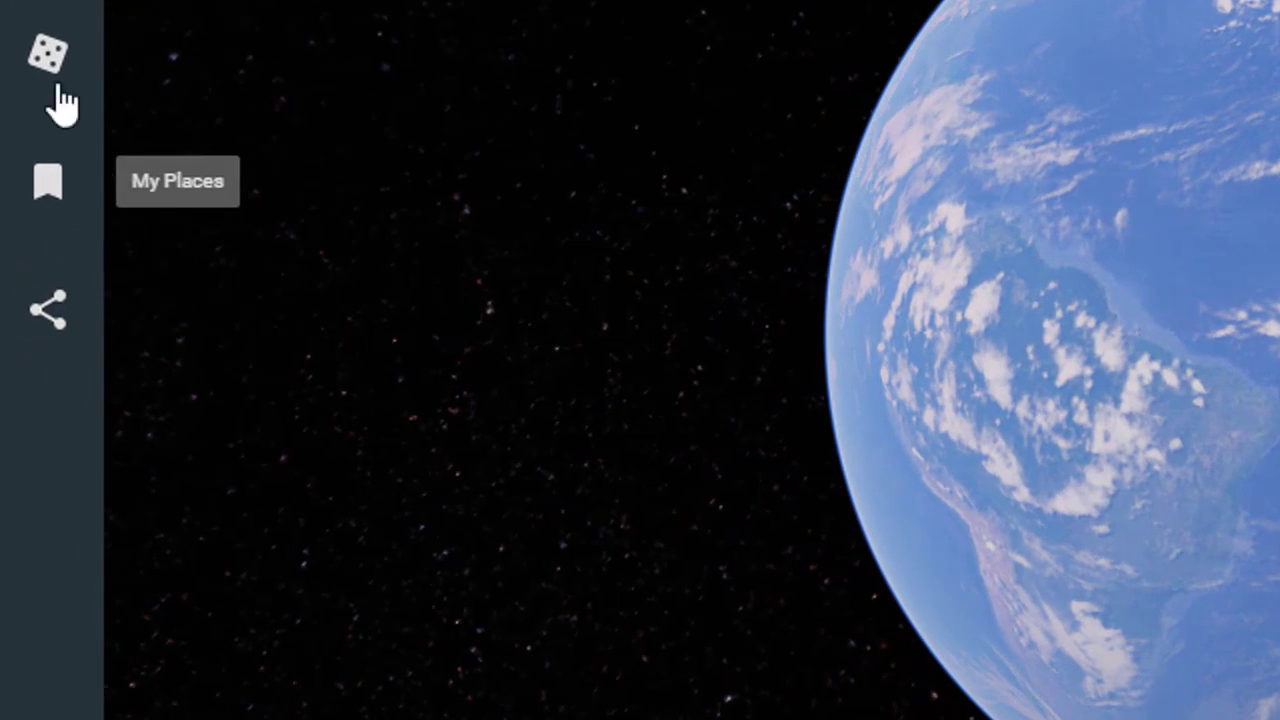
# Show the My Places panel and bring up Google Earth's Settings dialog
pyautogui.click(50, 205)
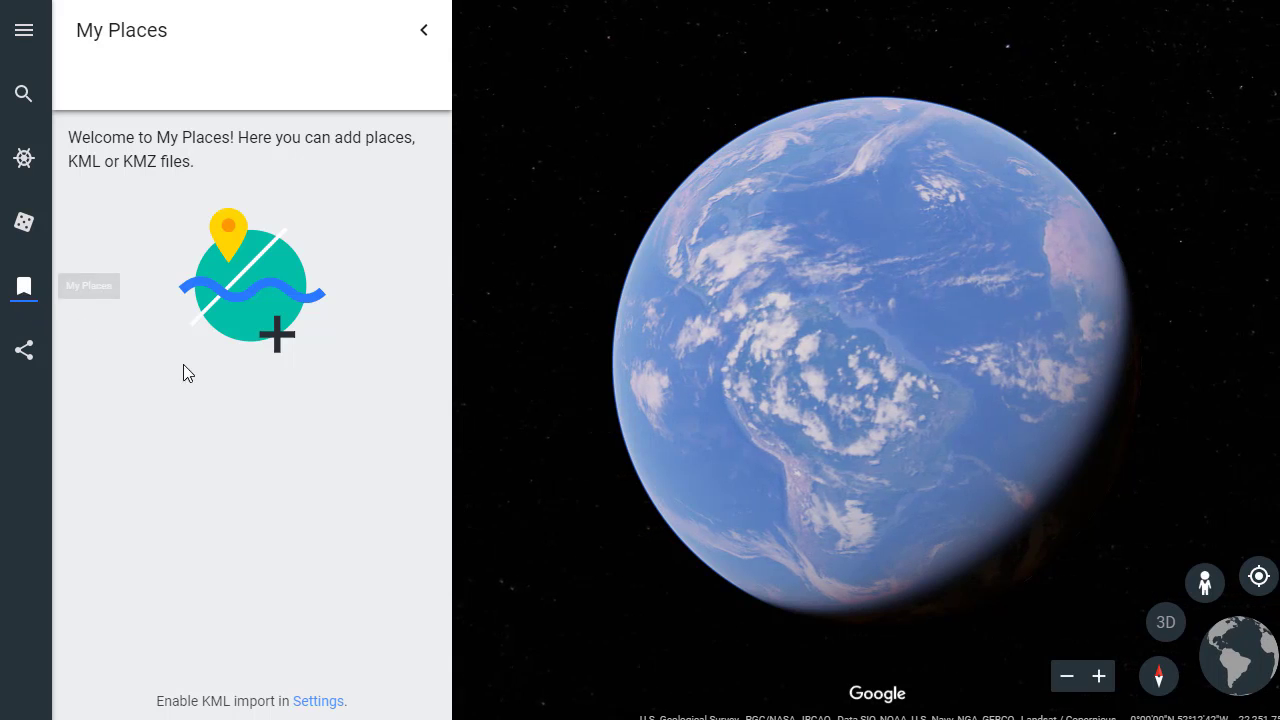
pyautogui.click(308, 702)
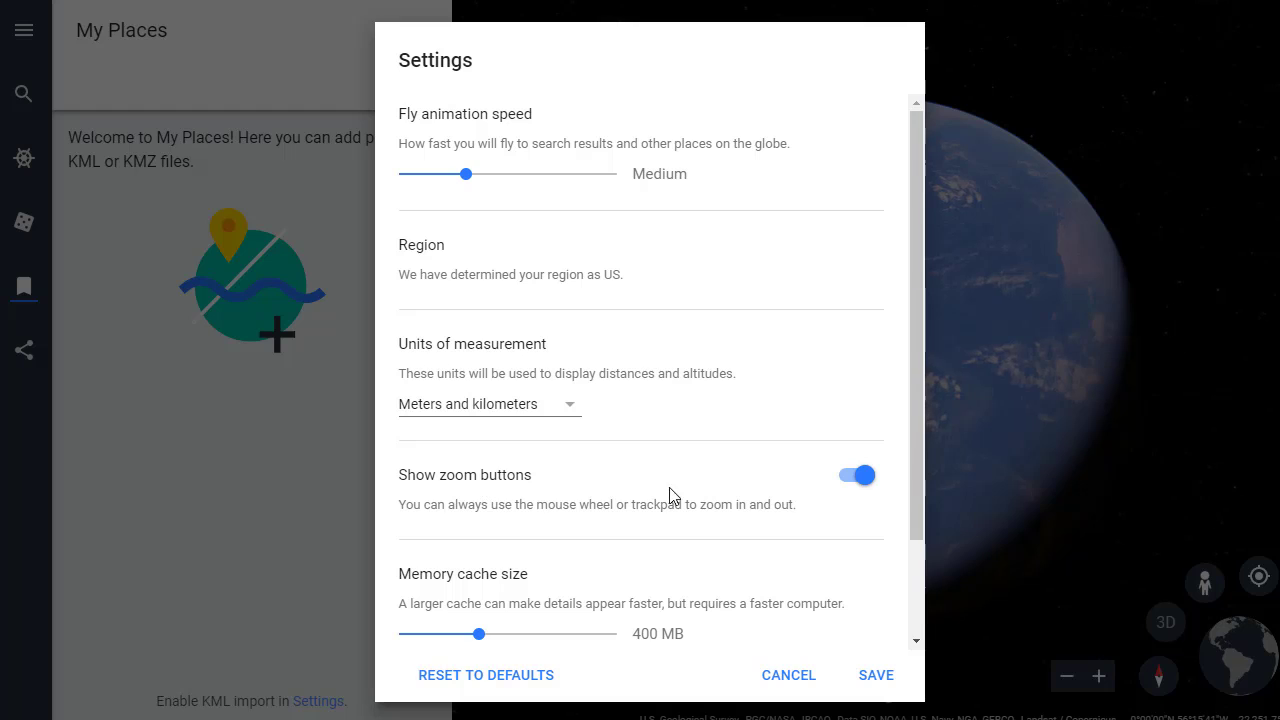
# Switch on Enable KML file import in Settings and save the change
pyautogui.scroll(-2, 700, 474)
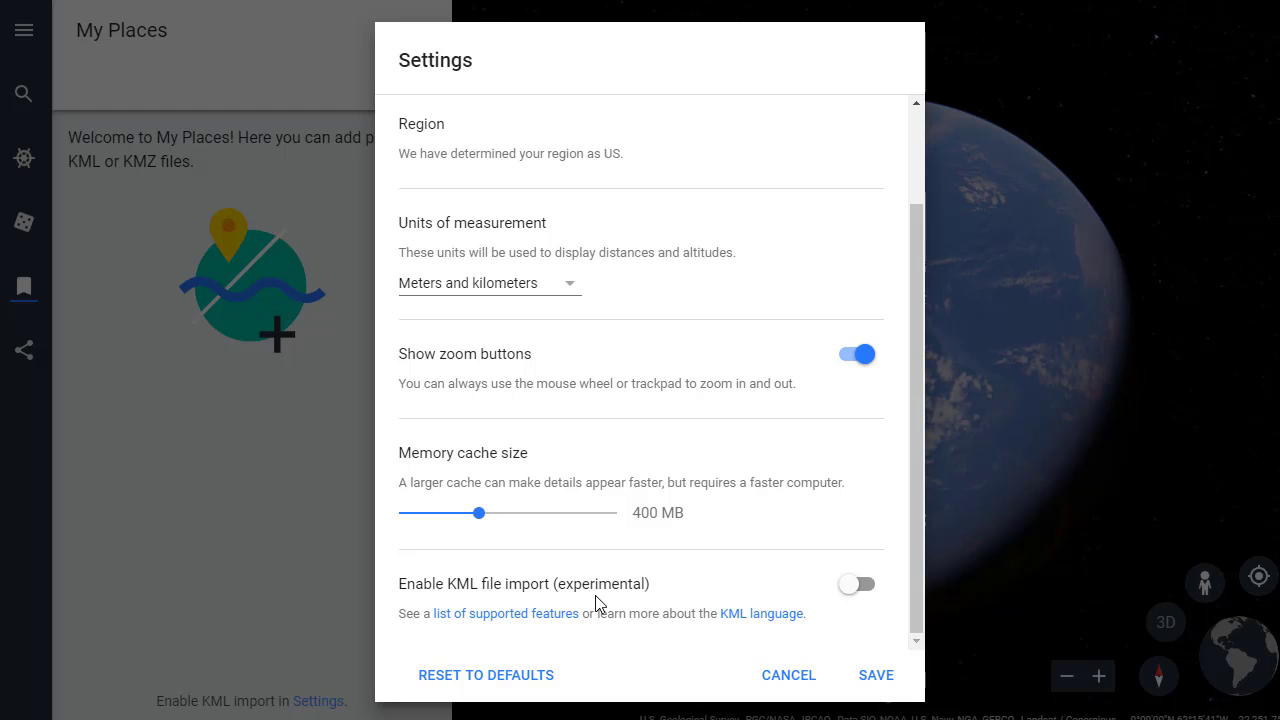
pyautogui.click(866, 591)
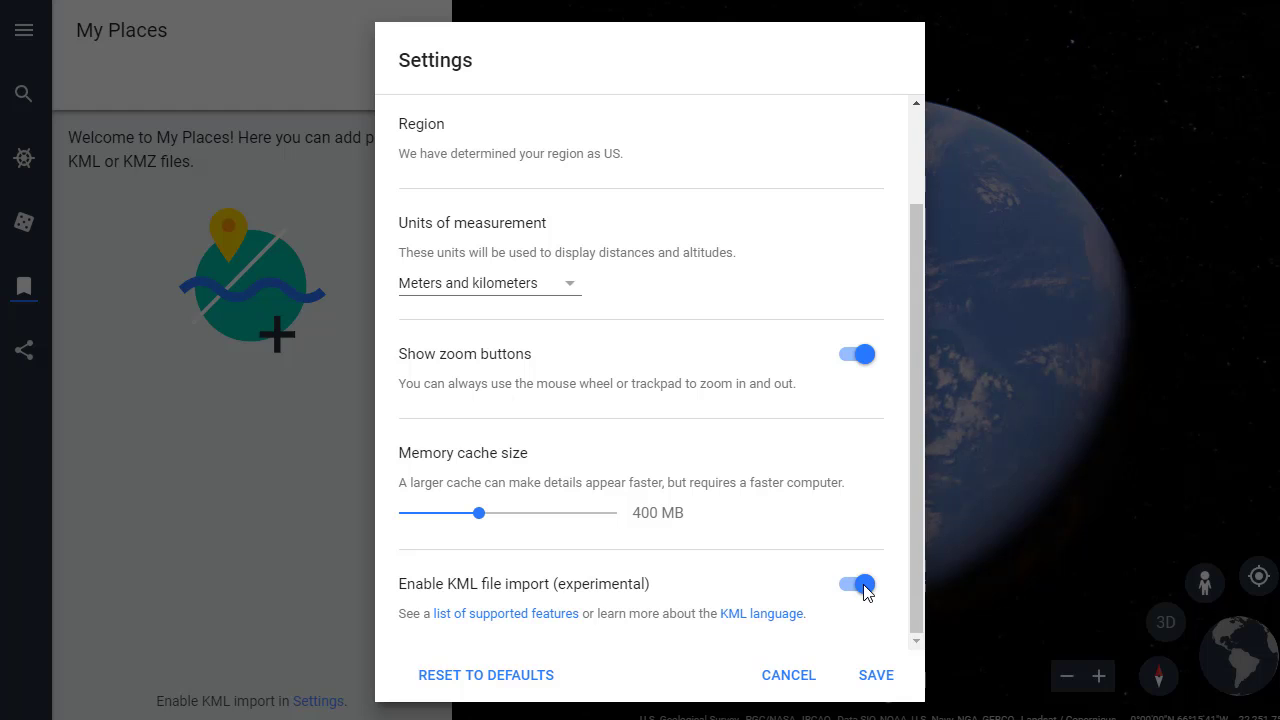
pyautogui.click(864, 679)
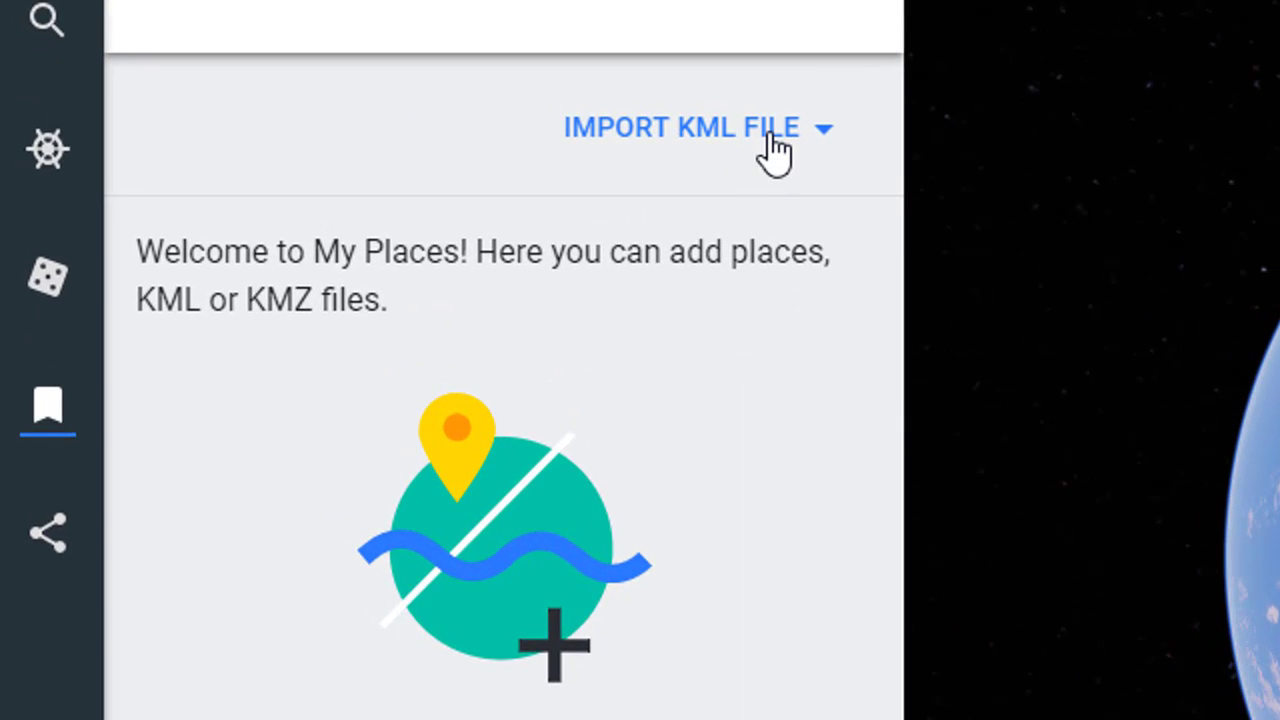
# Import Esperanza Rising.kml from Google Drive through Import KML File
pyautogui.click(533, 157)
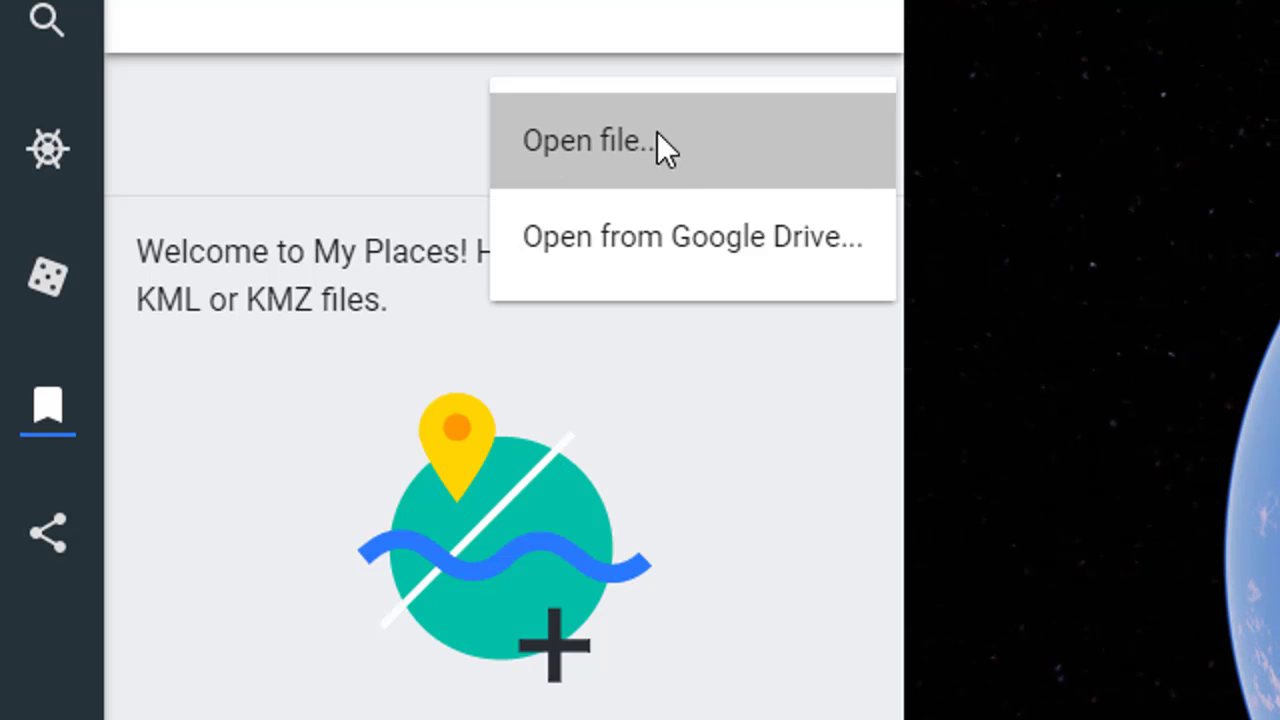
pyautogui.click(735, 248)
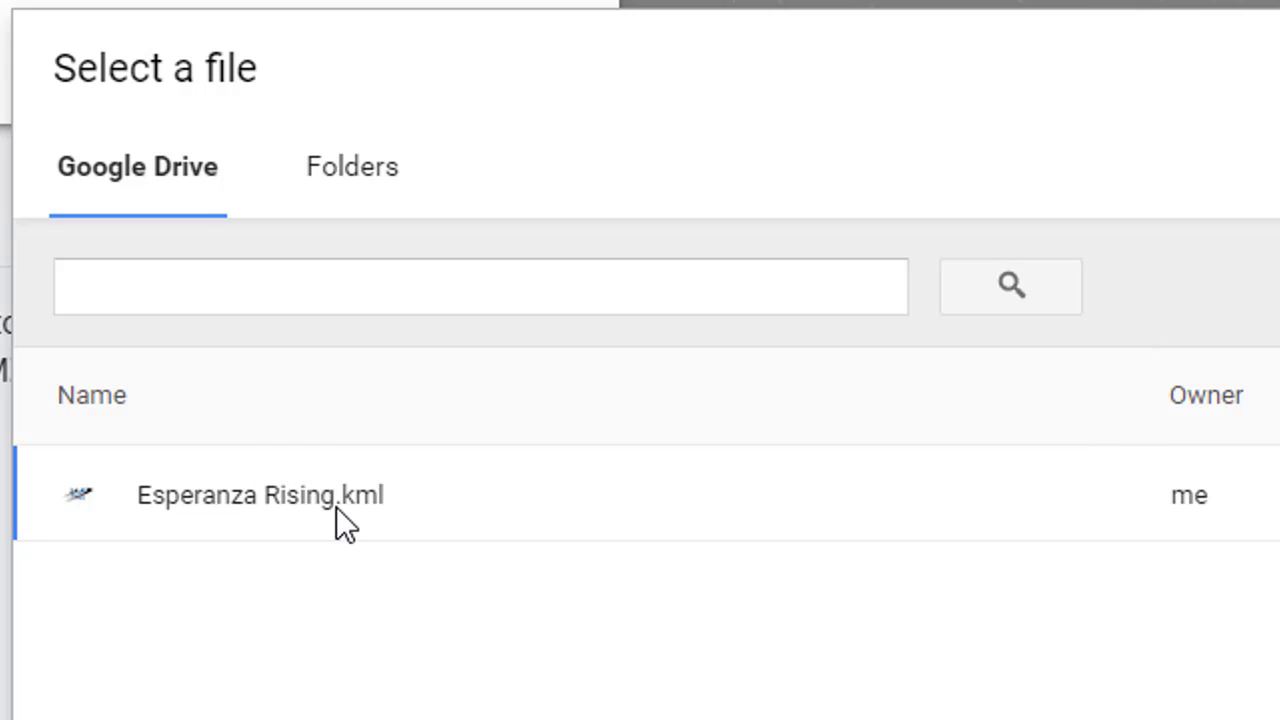
pyautogui.click(244, 497)
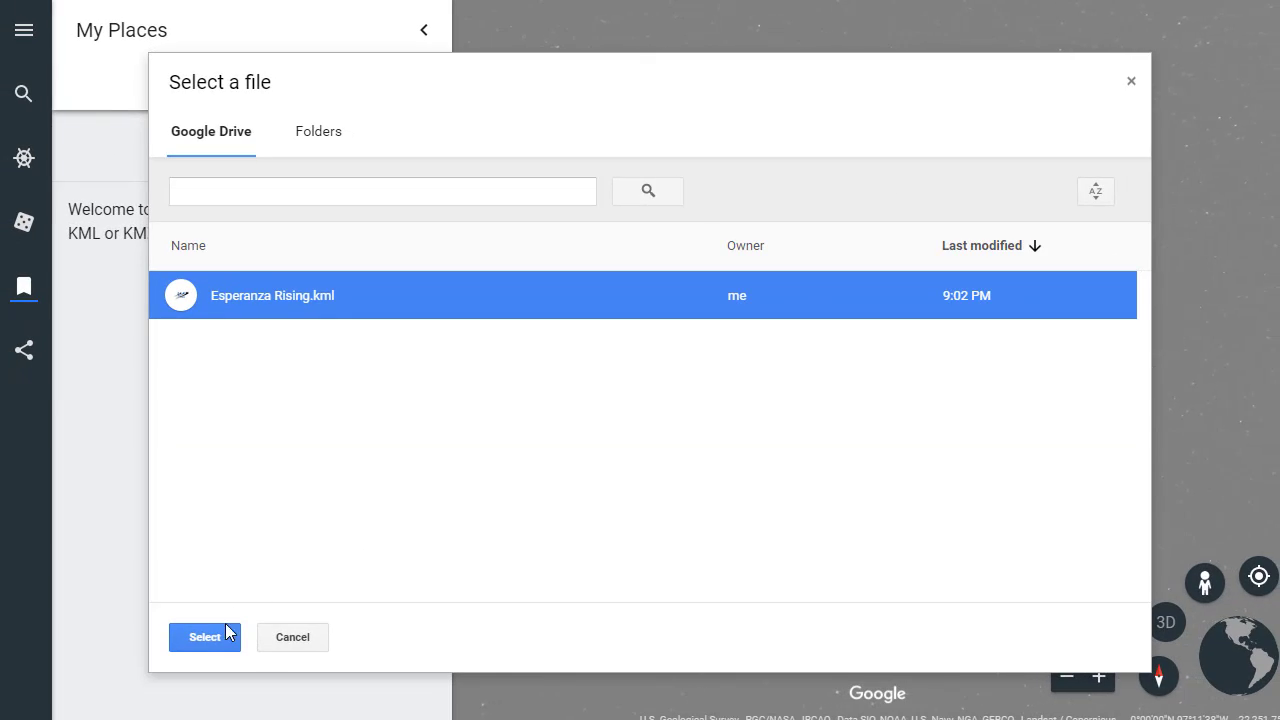
pyautogui.click(214, 637)
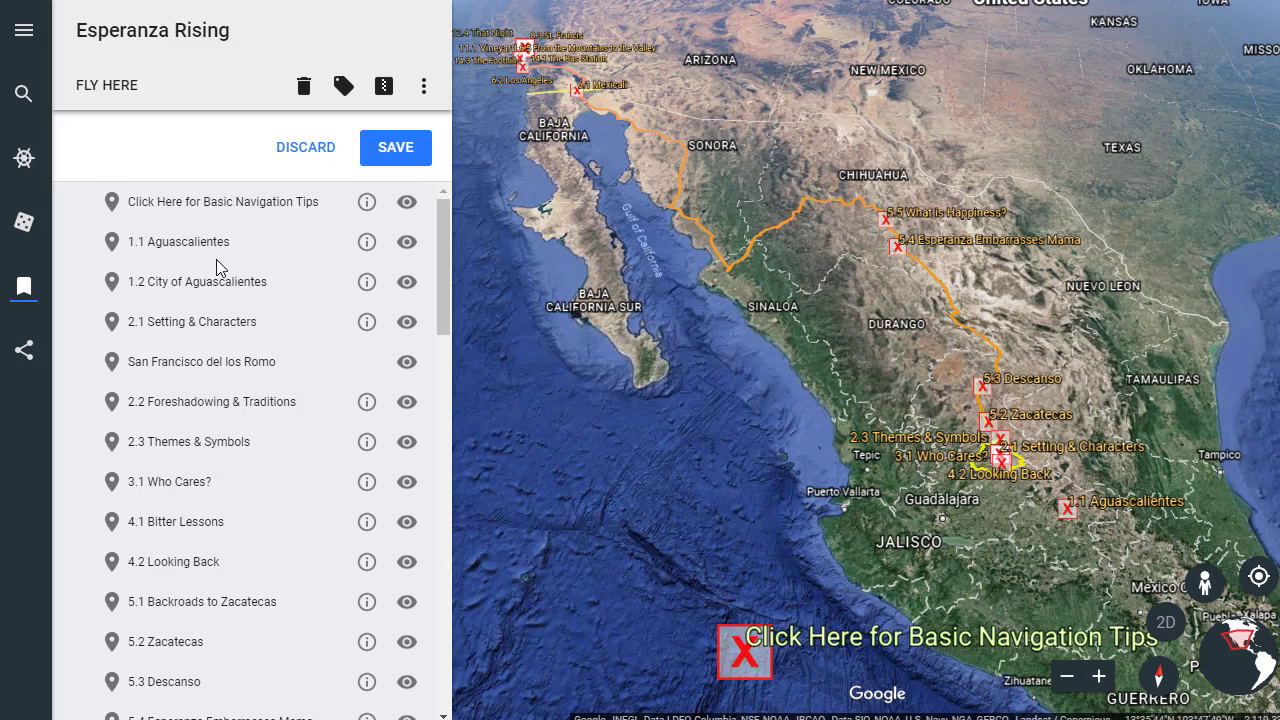
# Scroll through the loaded Esperanza Rising placemark list in the left panel
pyautogui.scroll(-7, 220, 262)
pyautogui.scroll(-8, 218, 266)
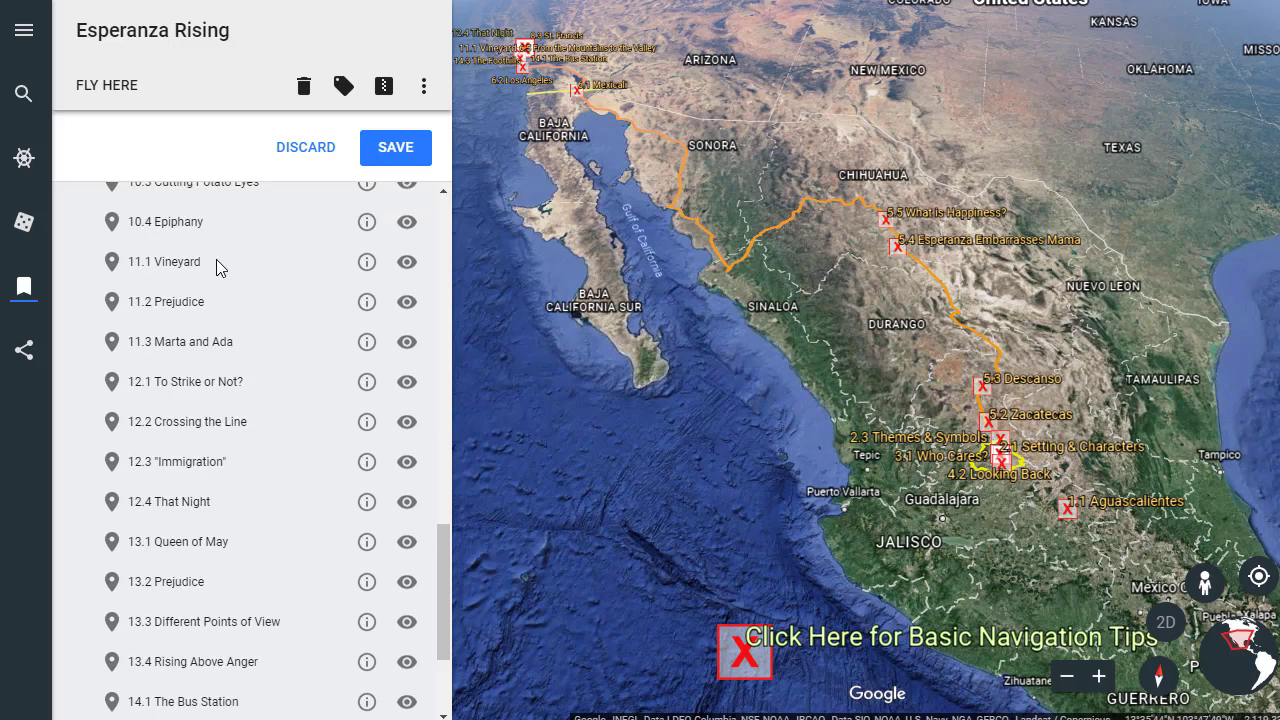
pyautogui.scroll(15, 200, 462)
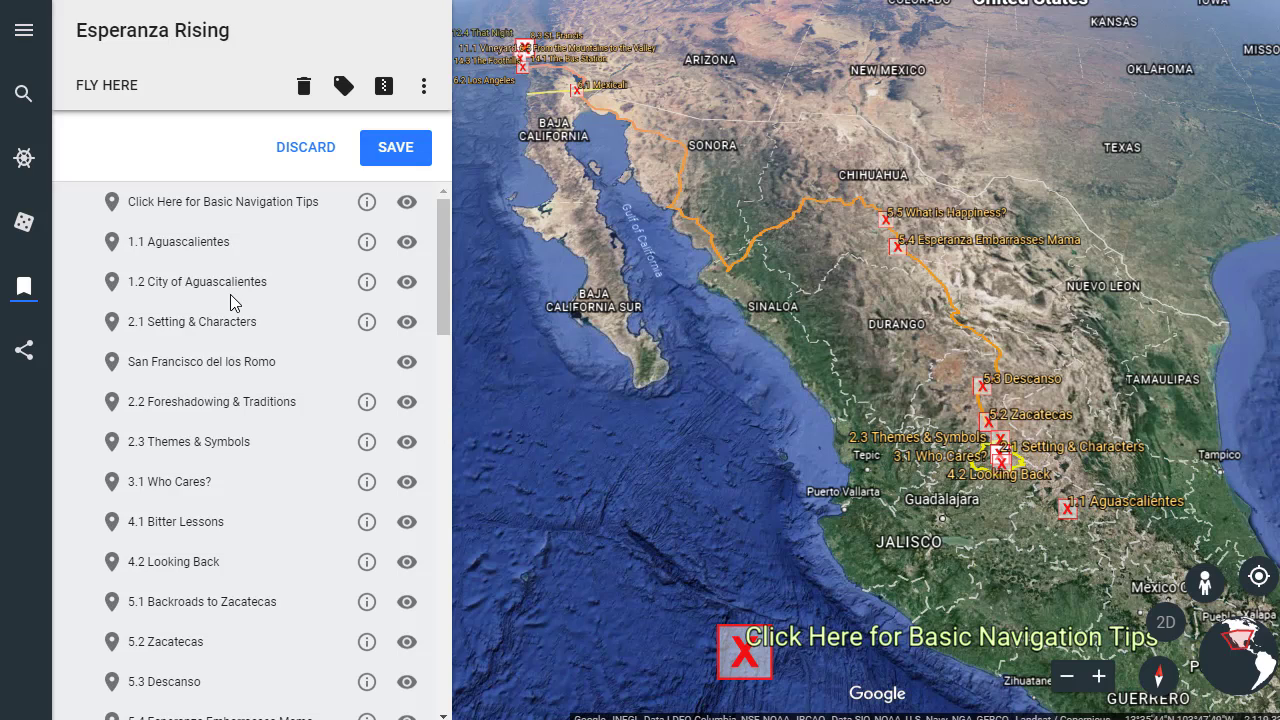
# Fly to 1.1 Aguascalientes, then scroll the list on toward 6.1 Mexicali and later chapters
pyautogui.click(178, 242)
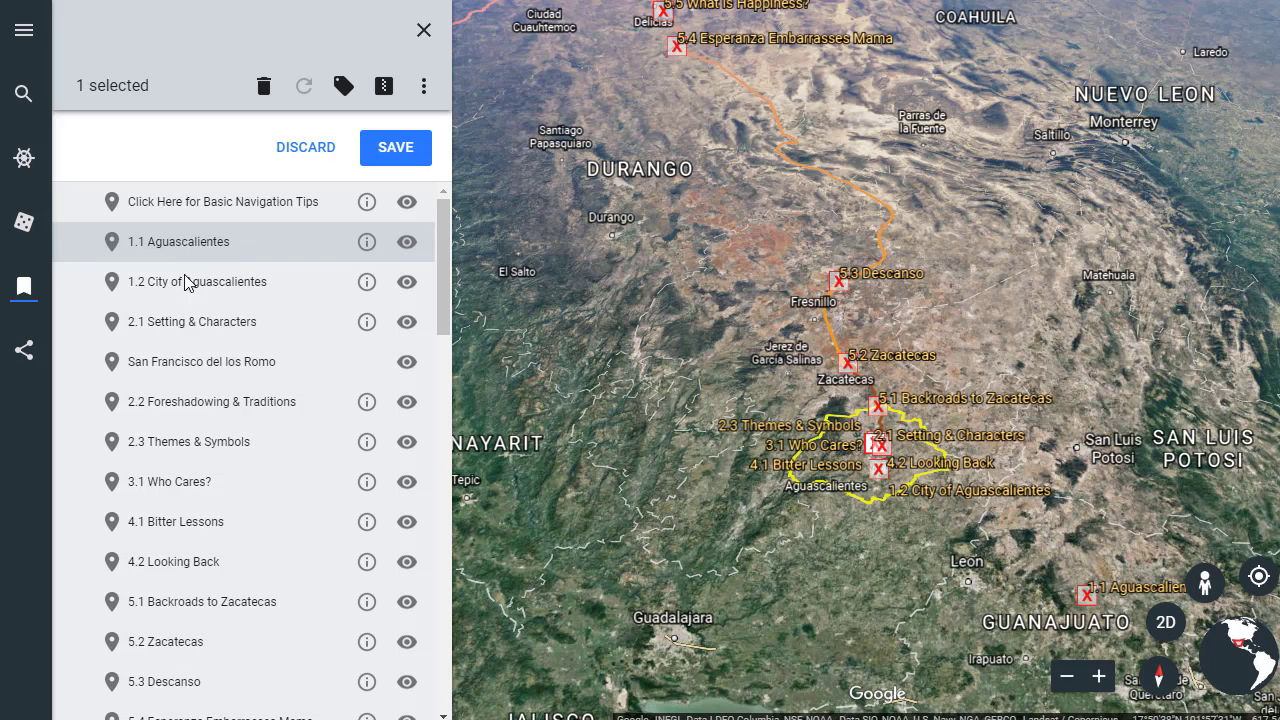
pyautogui.scroll(-6, 193, 342)
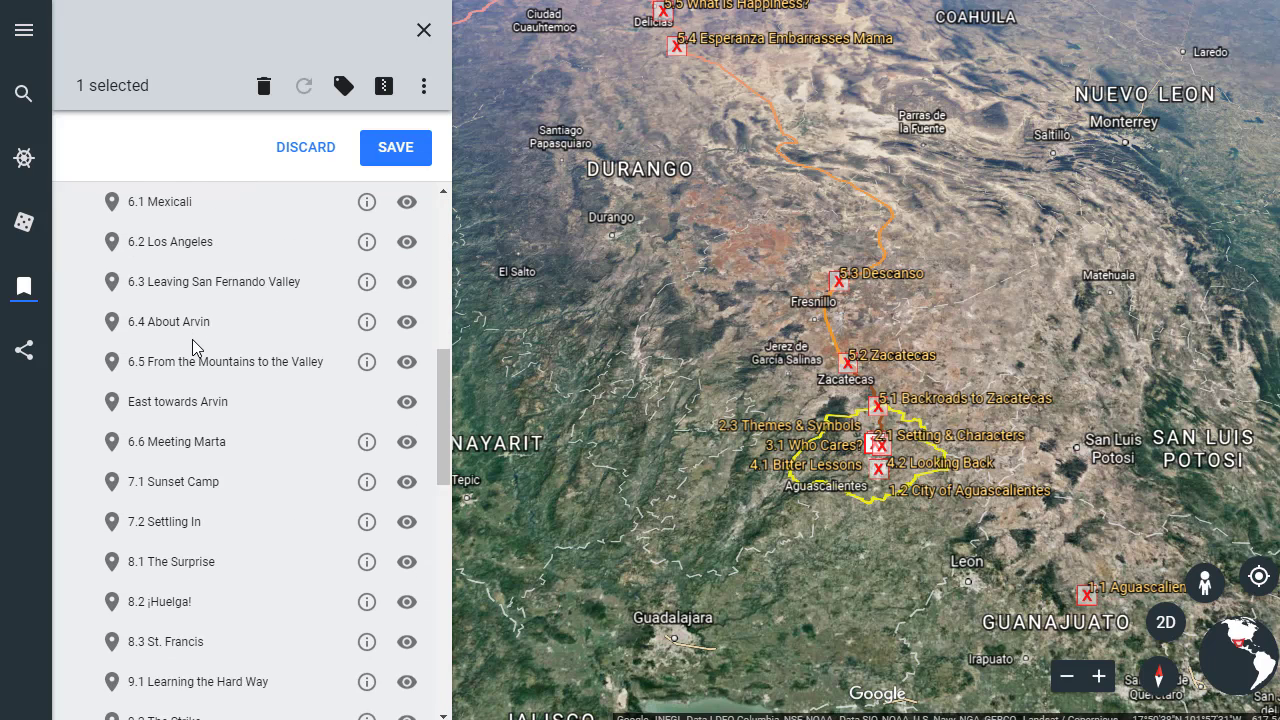
pyautogui.scroll(-8, 192, 339)
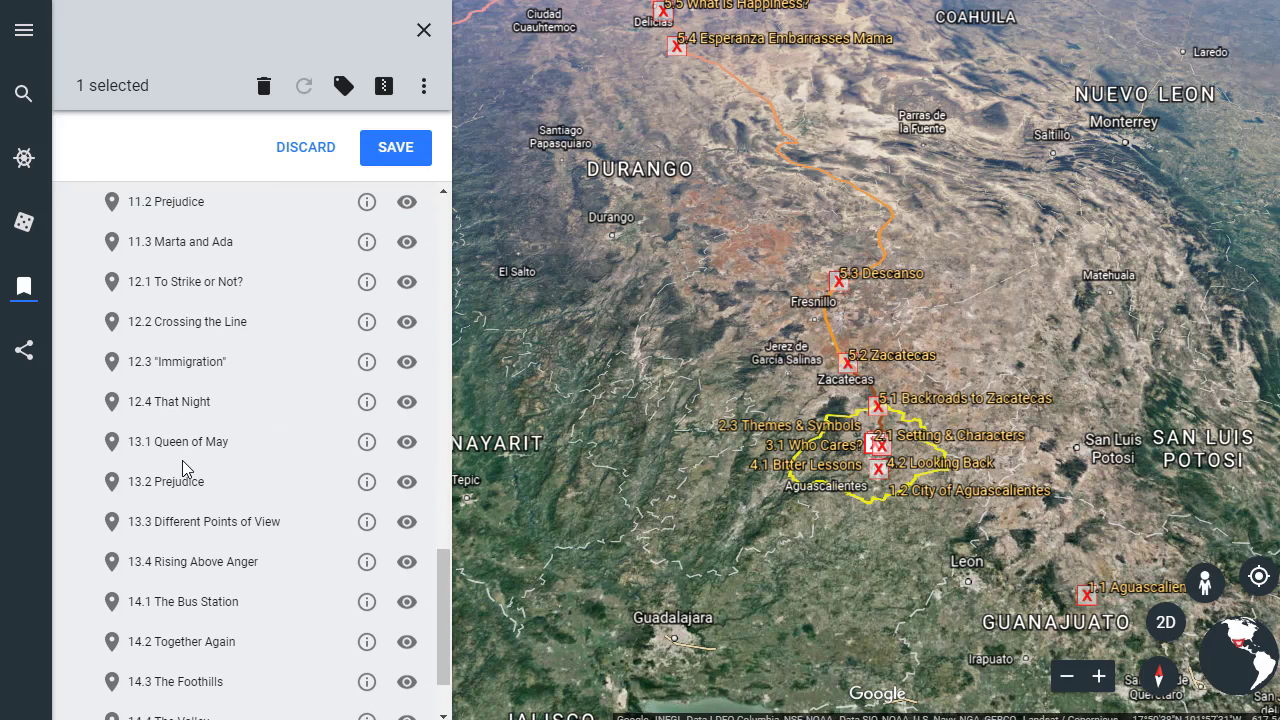
pyautogui.scroll(14, 186, 540)
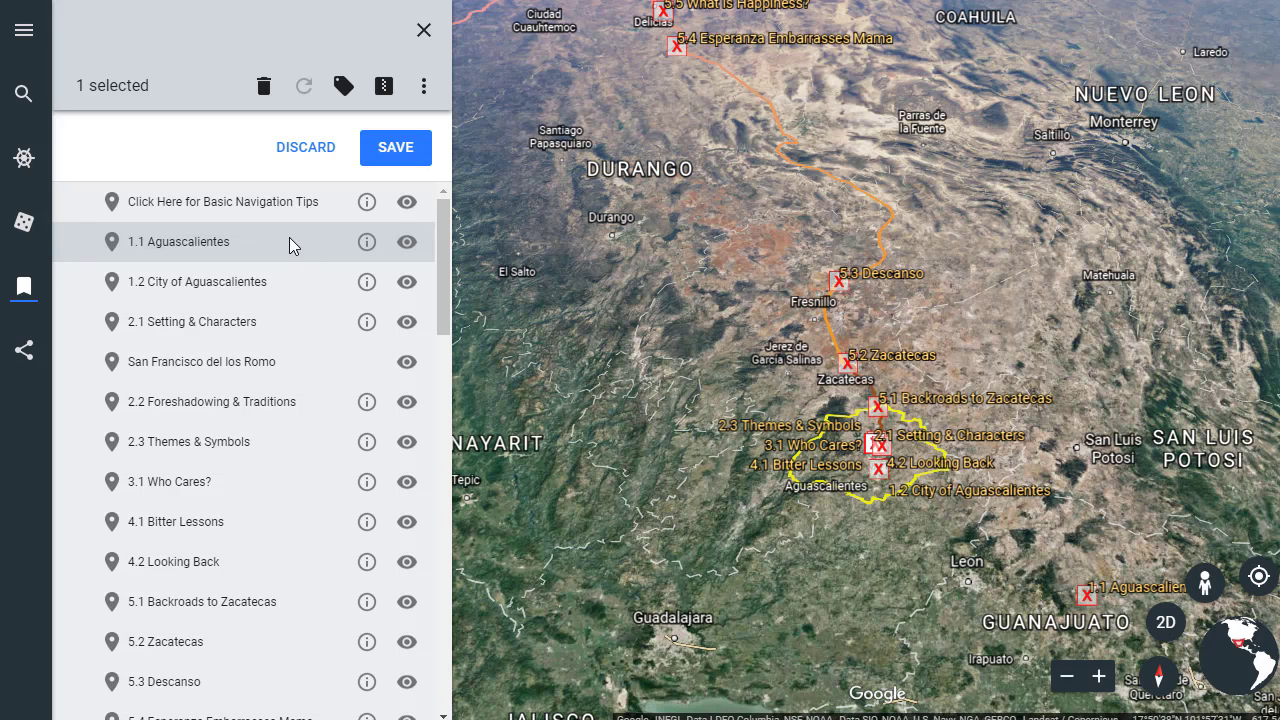
pyautogui.click(367, 242)
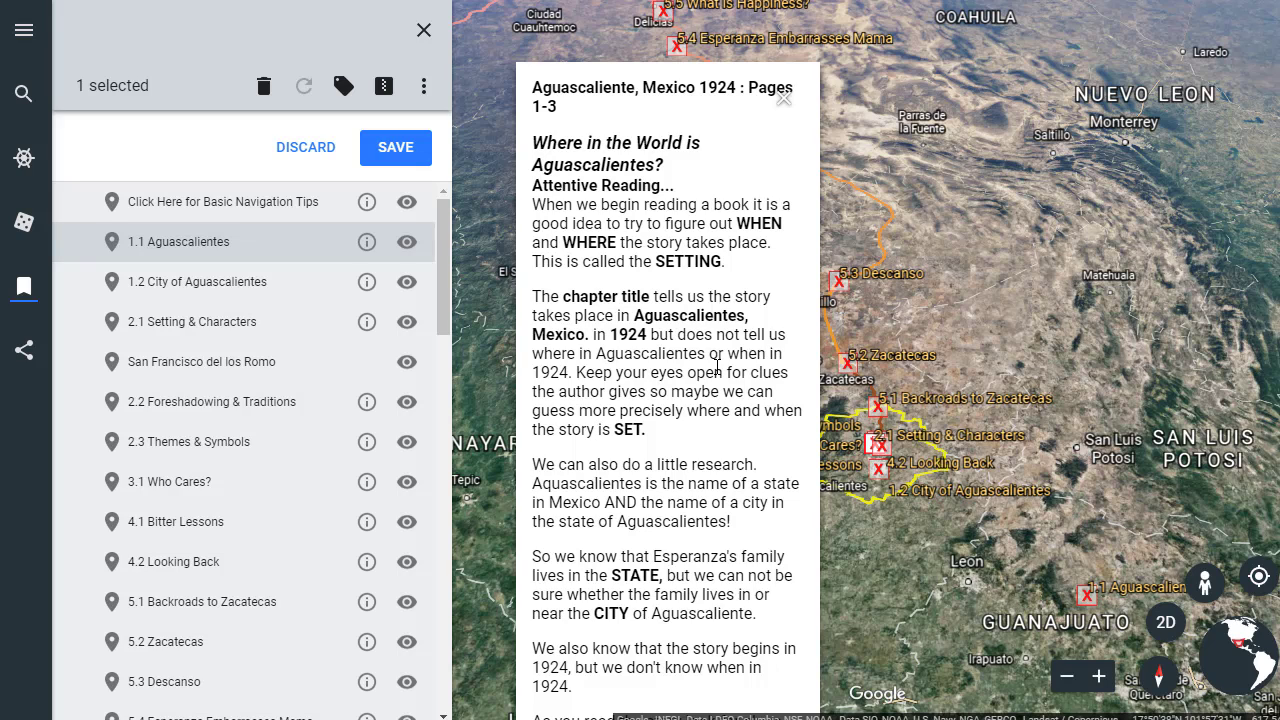
pyautogui.hotkey('ctrl', '-')
pyautogui.hotkey('ctrl', '-')
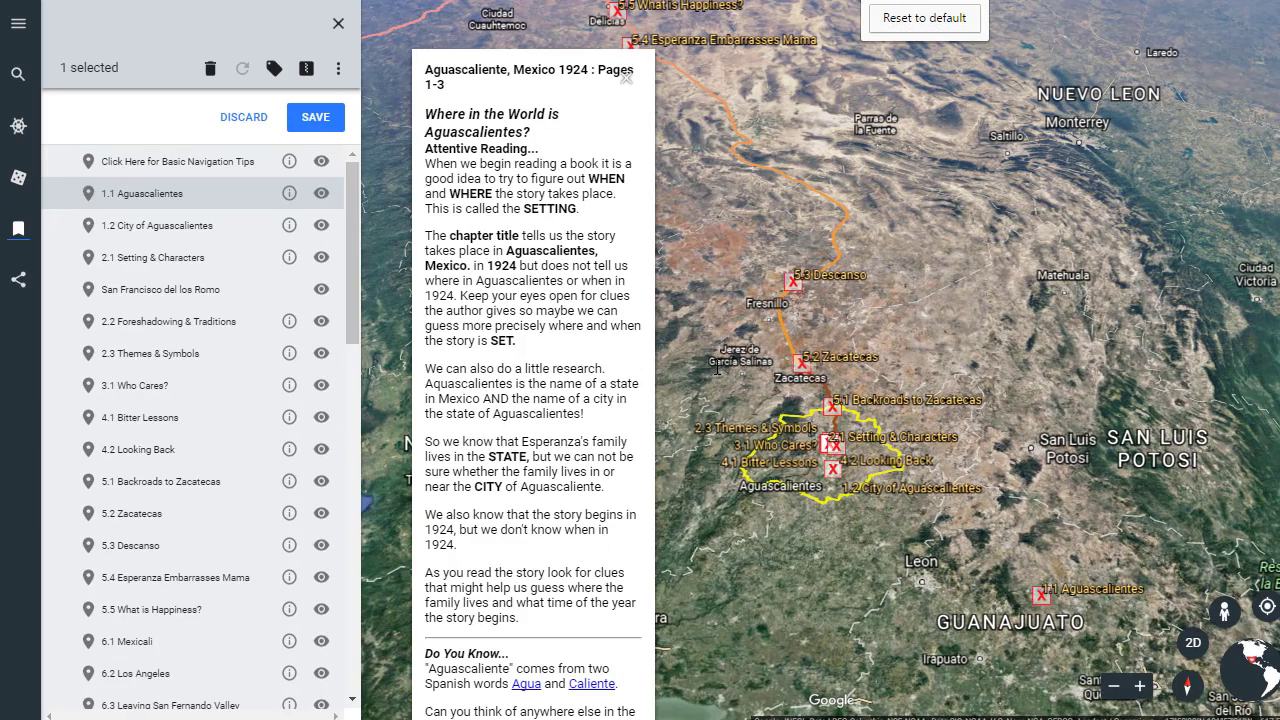
pyautogui.hotkey('ctrl', '-')
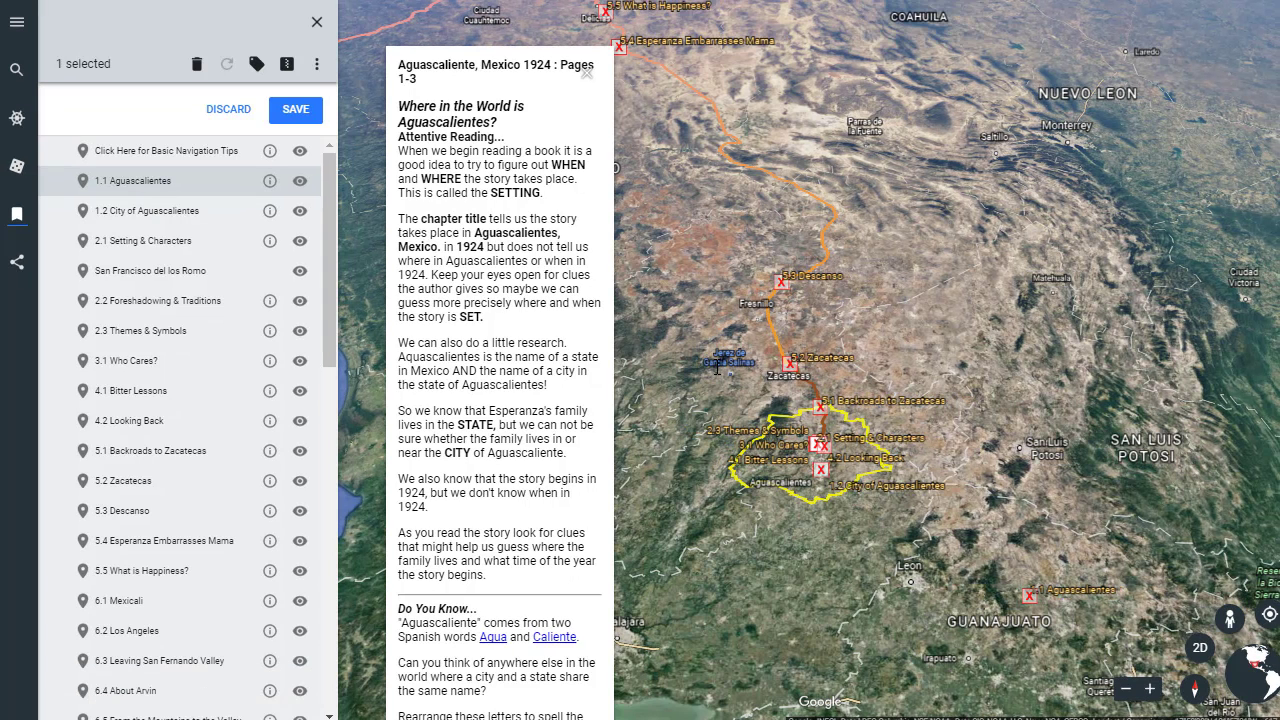
pyautogui.hotkey('ctrl', '+')
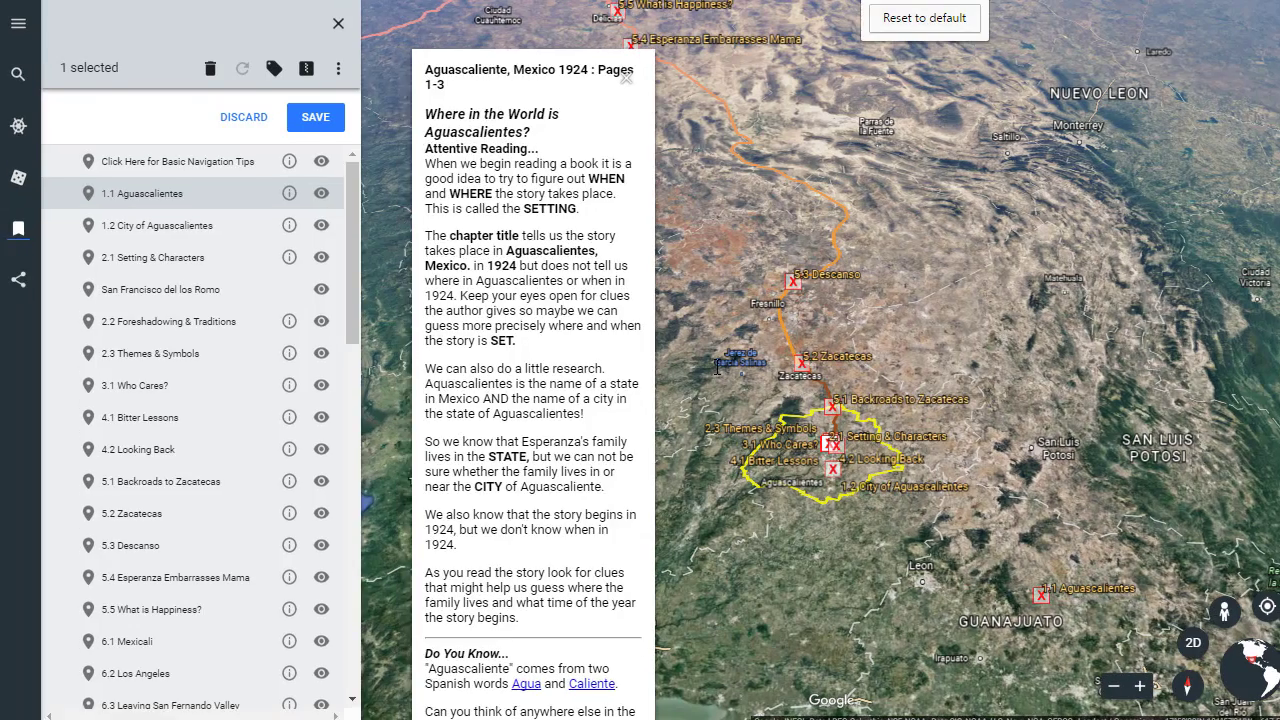
pyautogui.hotkey('ctrl', '+')
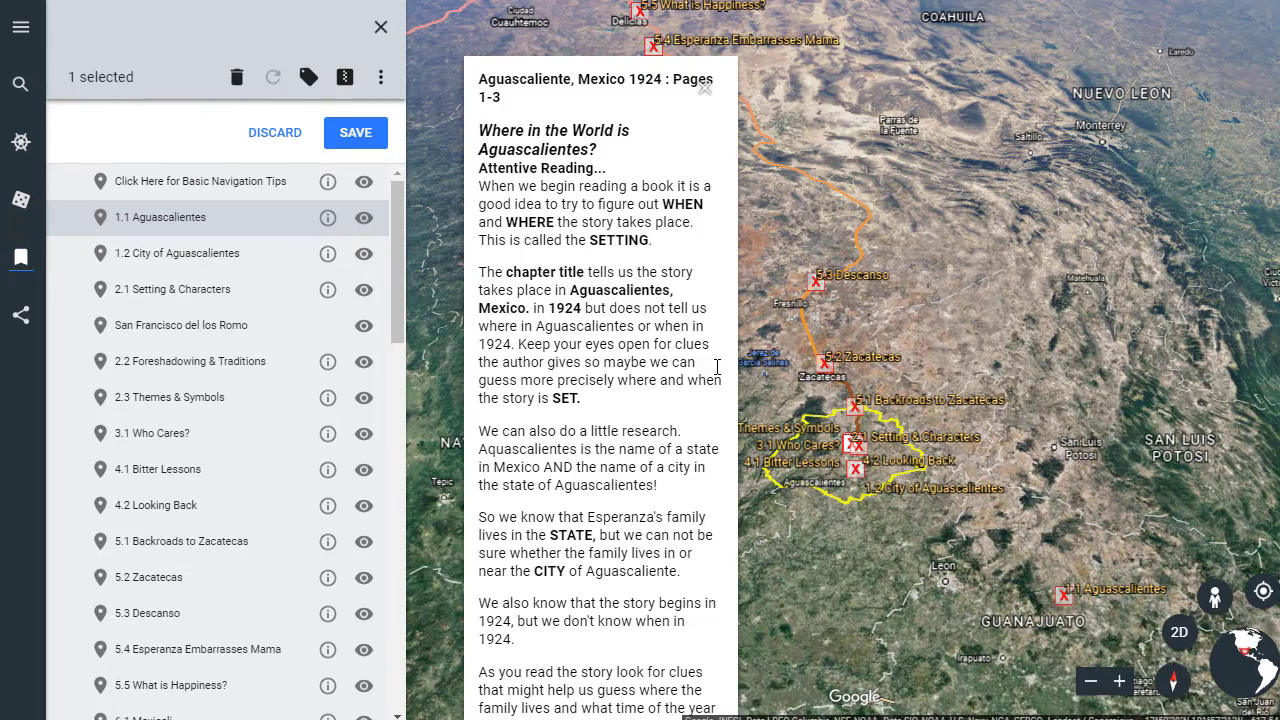
pyautogui.hotkey('ctrl', '+')
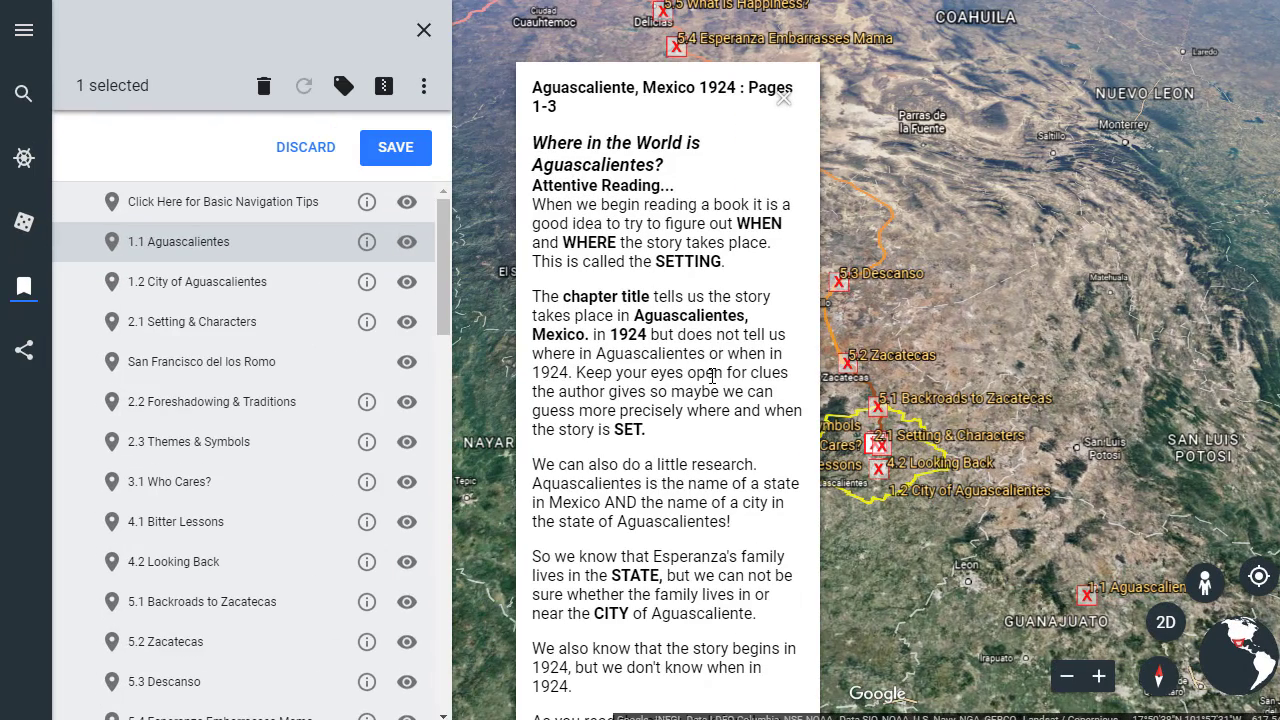
pyautogui.click(783, 98)
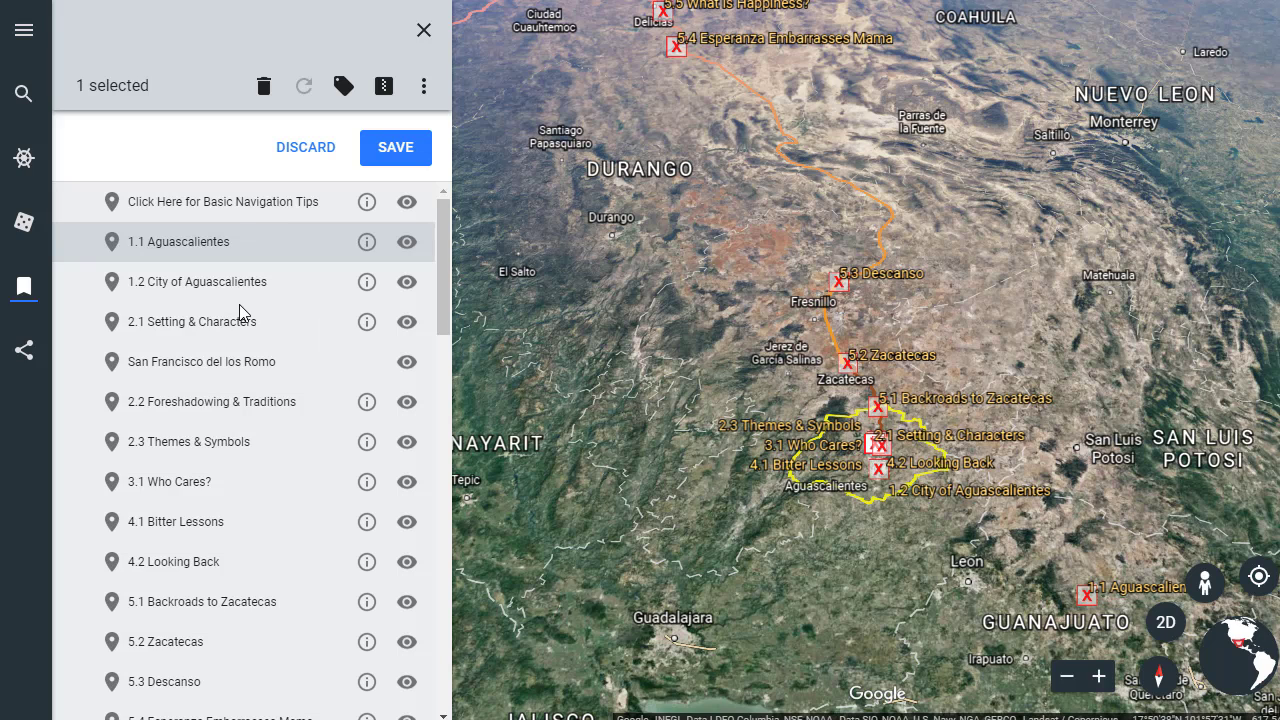
pyautogui.scroll(-18, 213, 308)
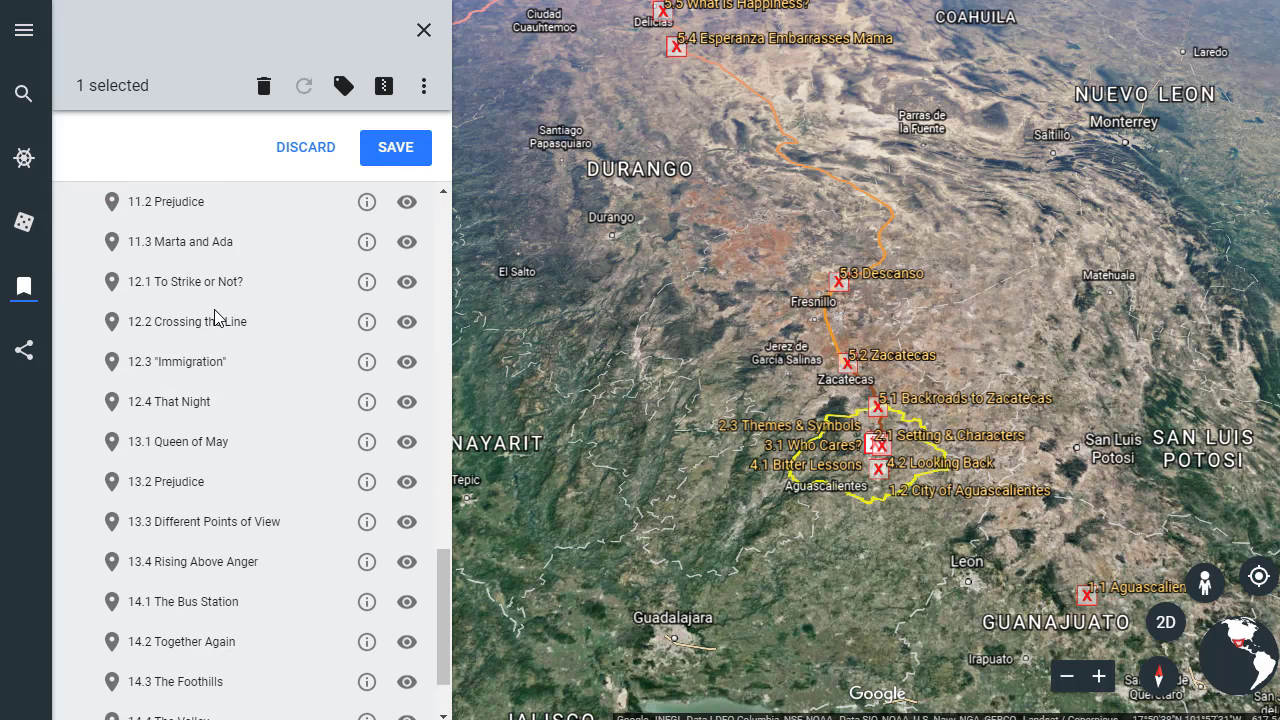
pyautogui.scroll(18, 214, 309)
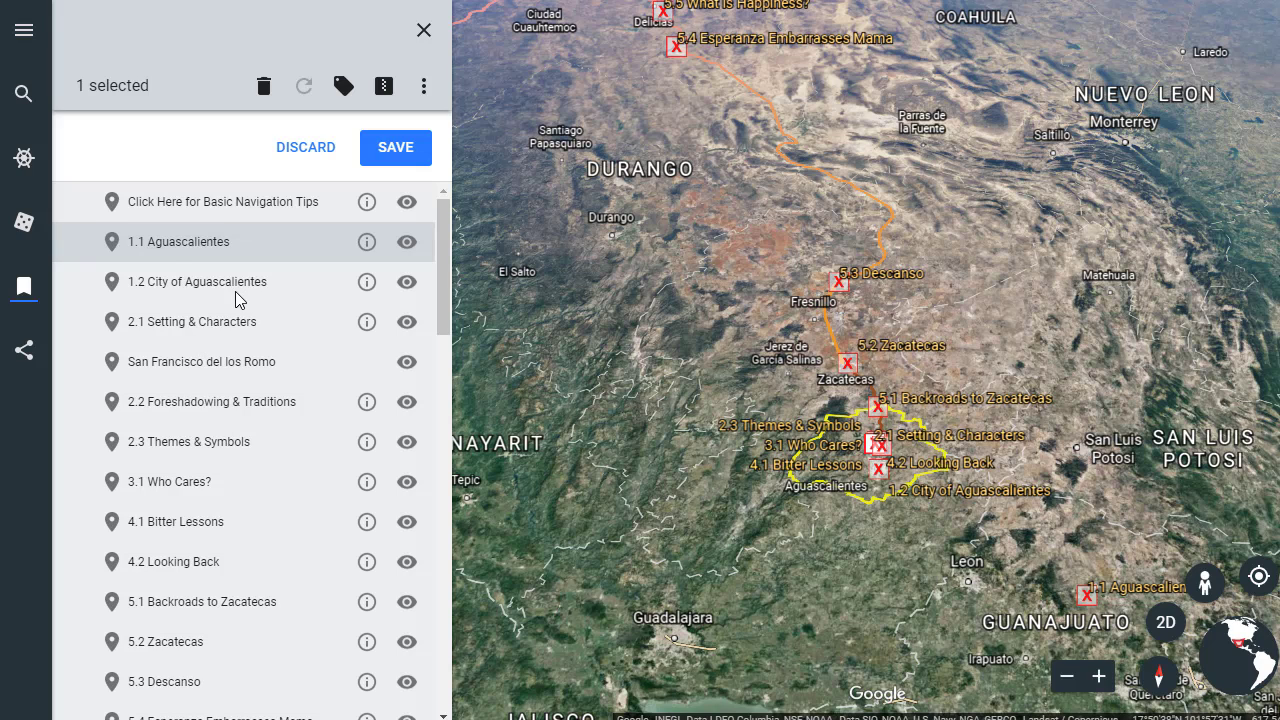
# Visit 1.2 City of Aguascalientes and its notes, then fly to 2.1 Setting & Characters
pyautogui.click(174, 287)
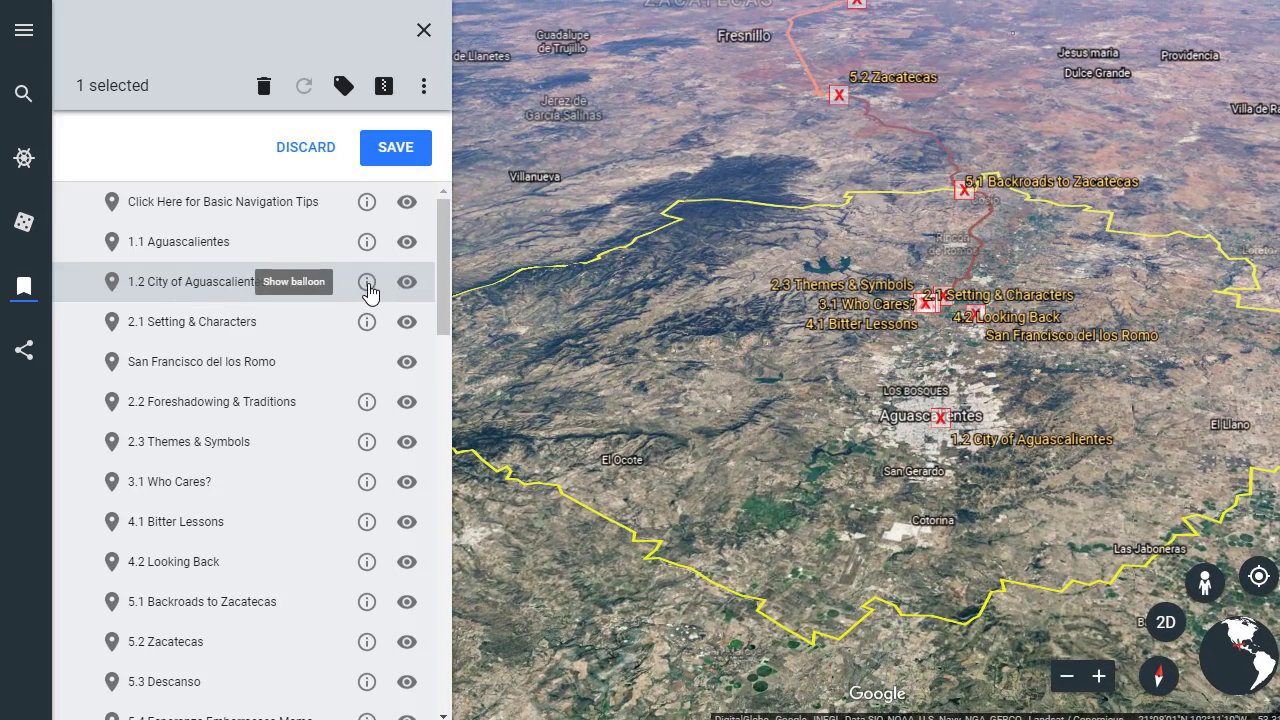
pyautogui.click(367, 286)
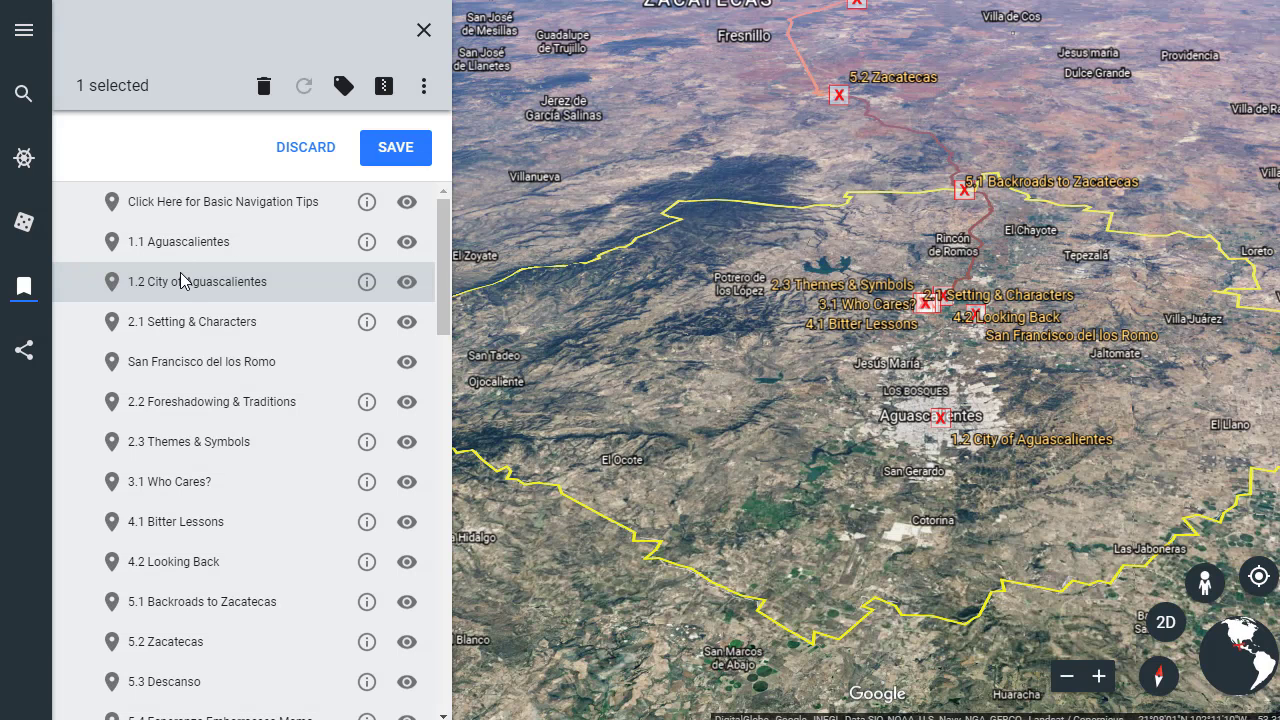
pyautogui.click(209, 327)
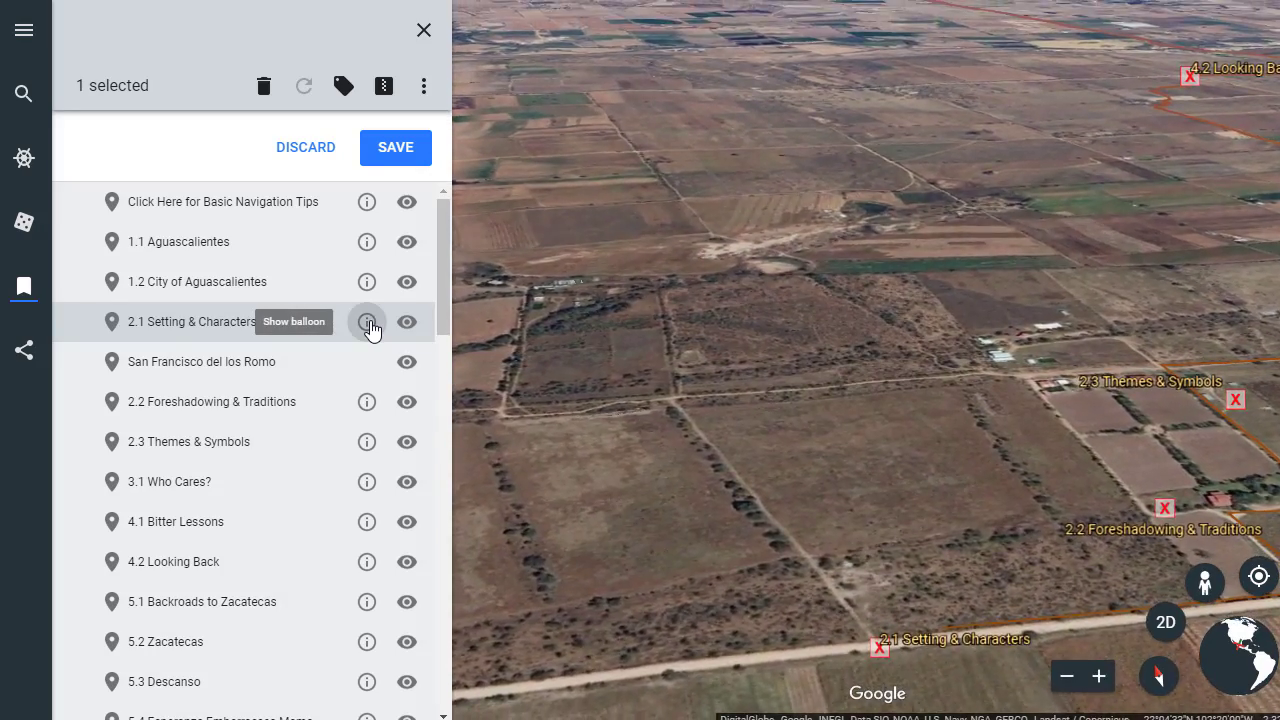
pyautogui.click(367, 322)
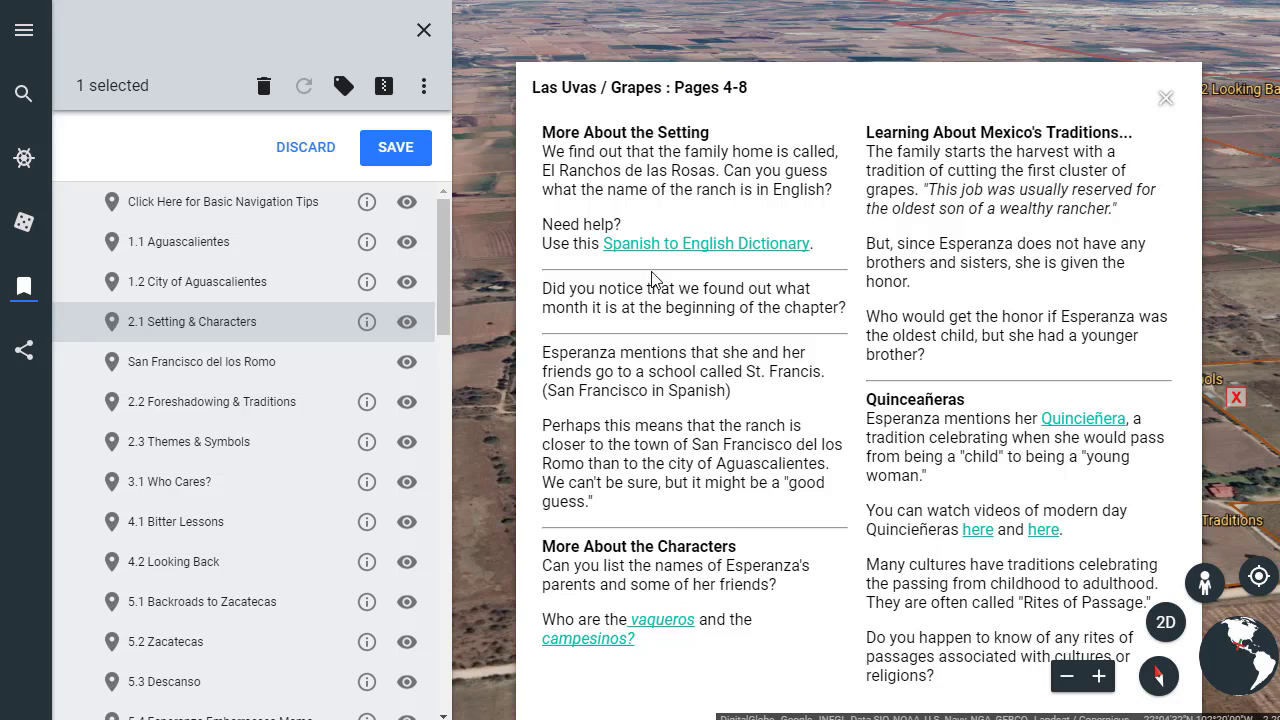
pyautogui.click(684, 245)
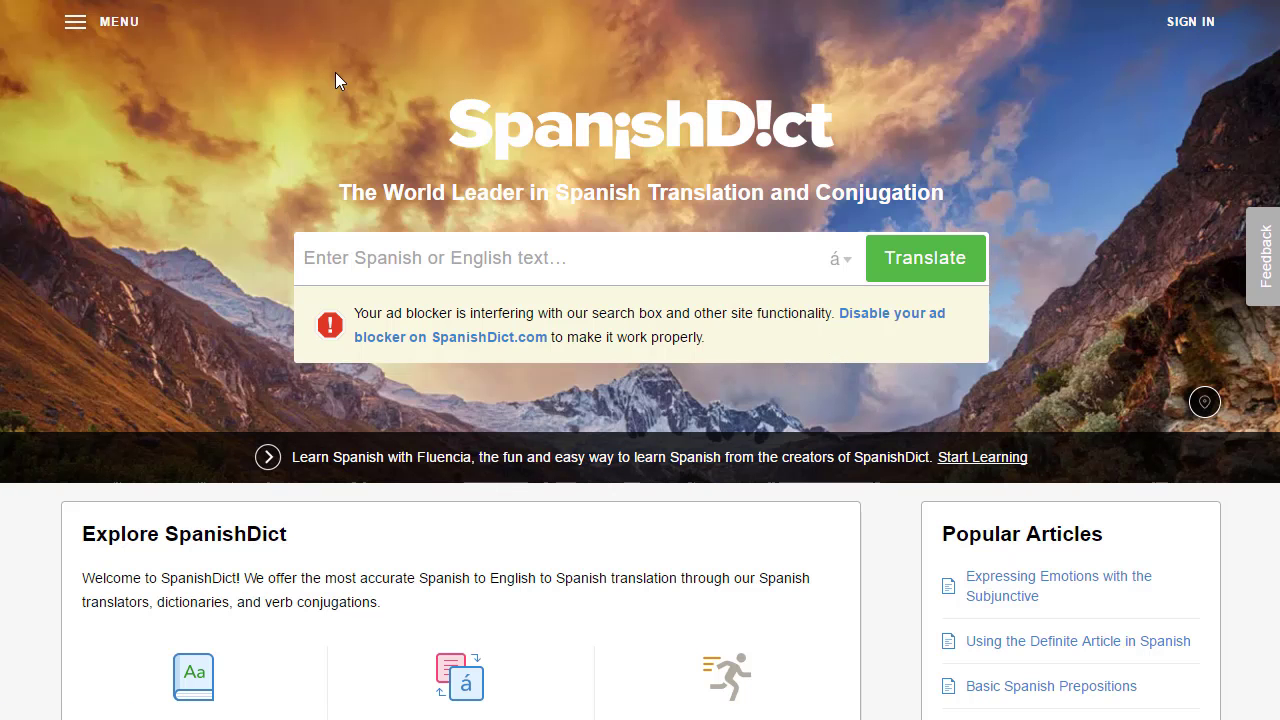
pyautogui.hotkey('ctrl', 'w')
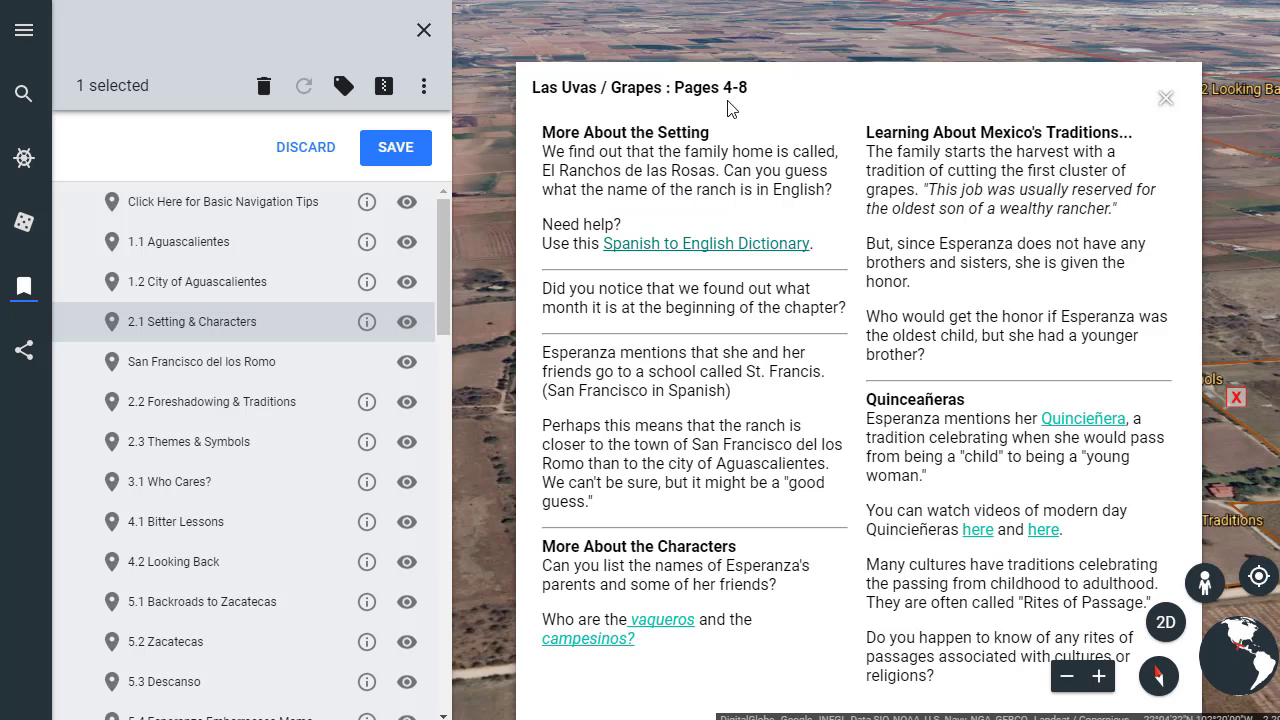
pyautogui.click(1160, 98)
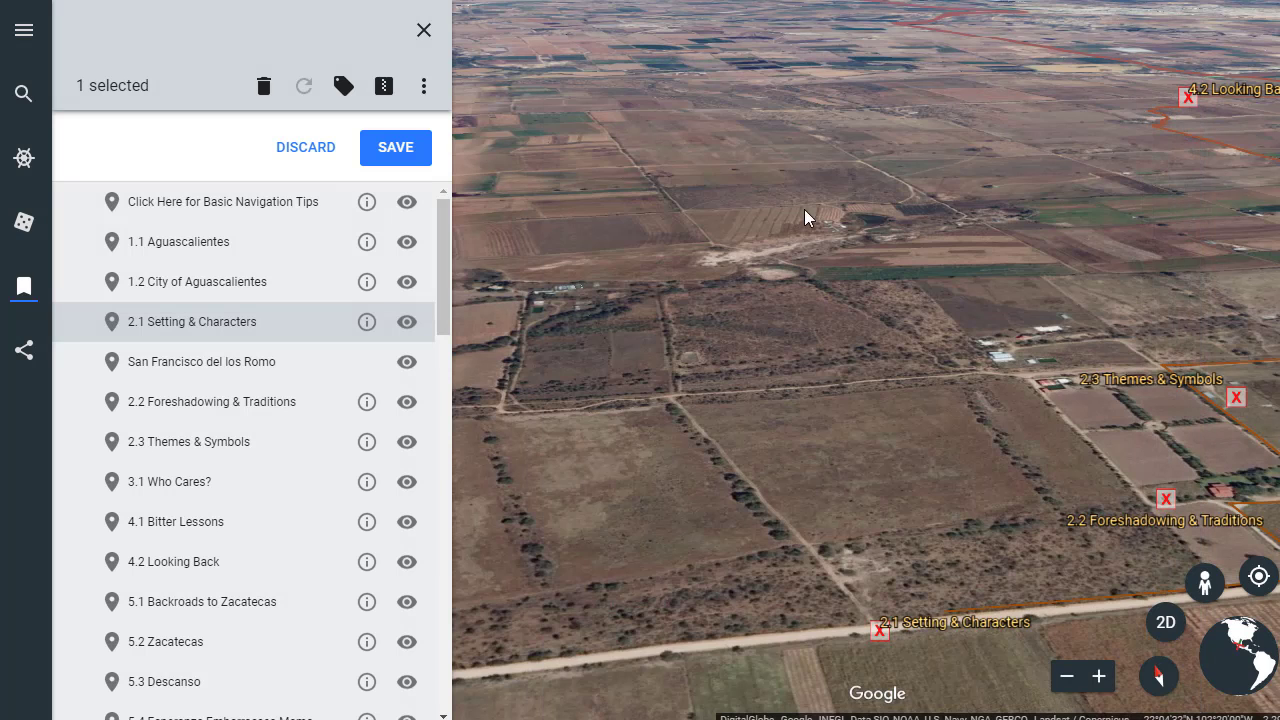
# Visit 3.1 Who Cares?, view and close its Las Papayas notes, then fly to 5.1 Backroads to Zacatecas
pyautogui.click(168, 485)
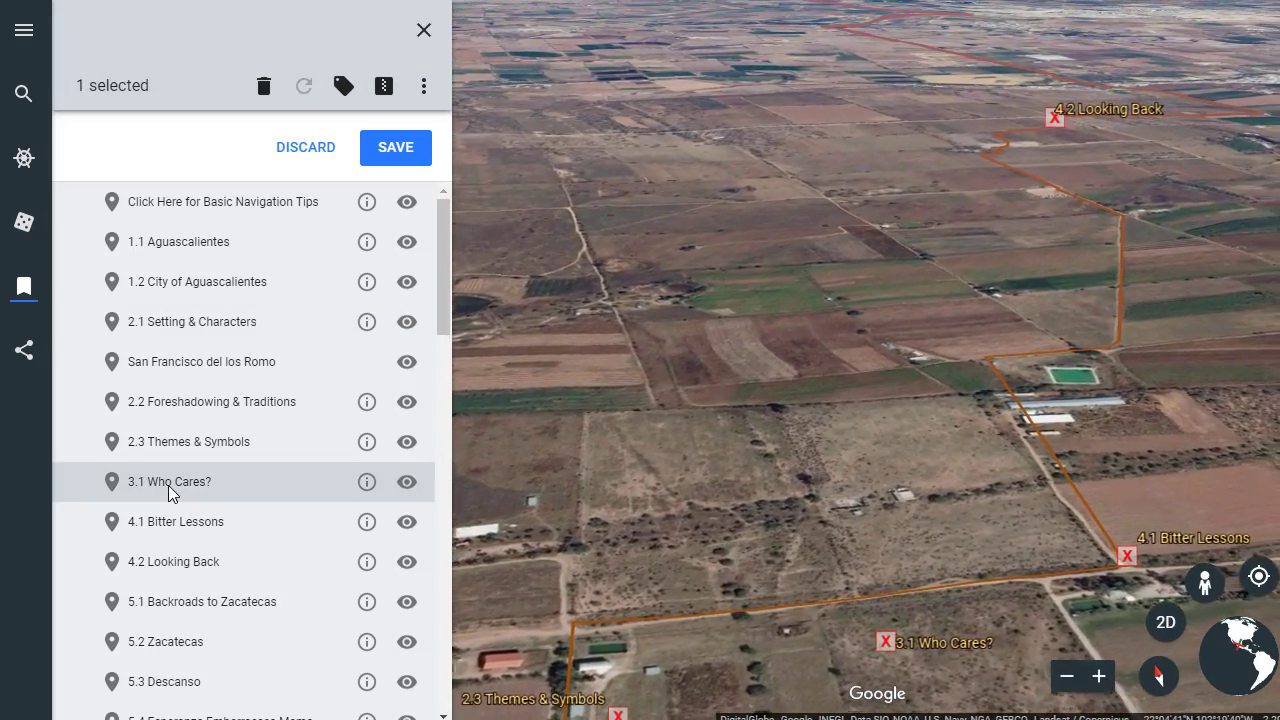
pyautogui.click(367, 483)
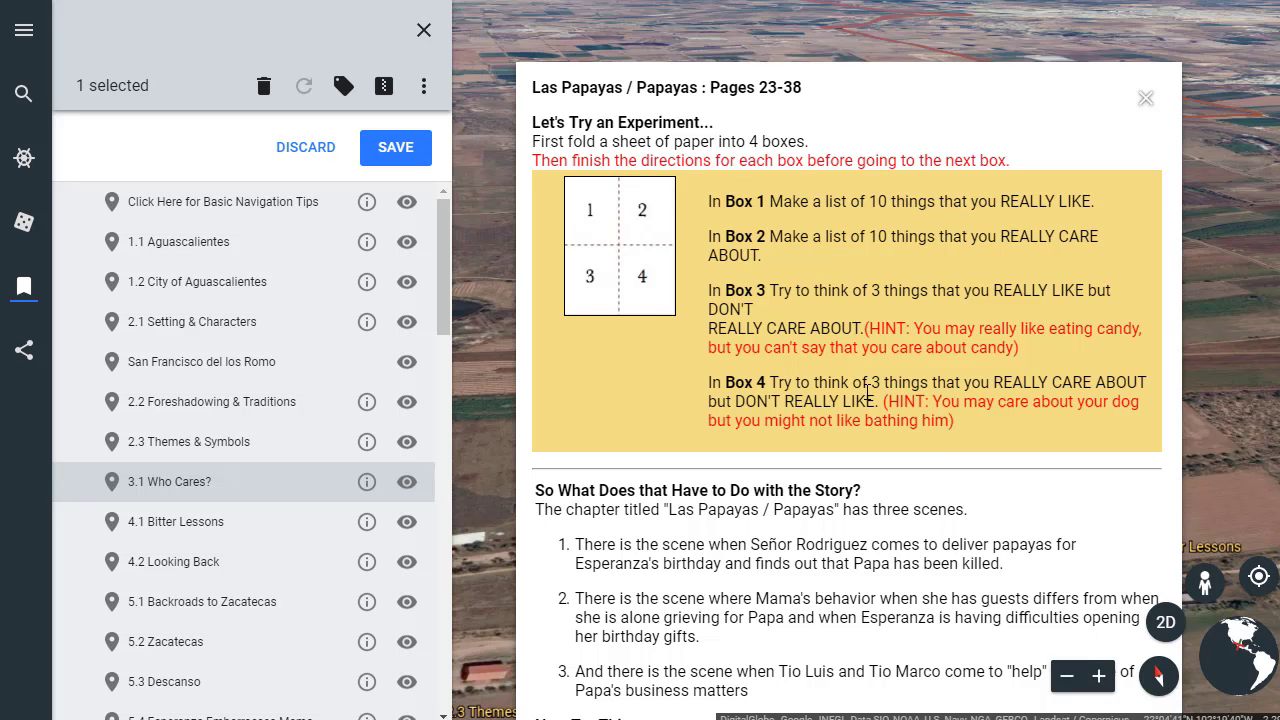
pyautogui.click(1145, 97)
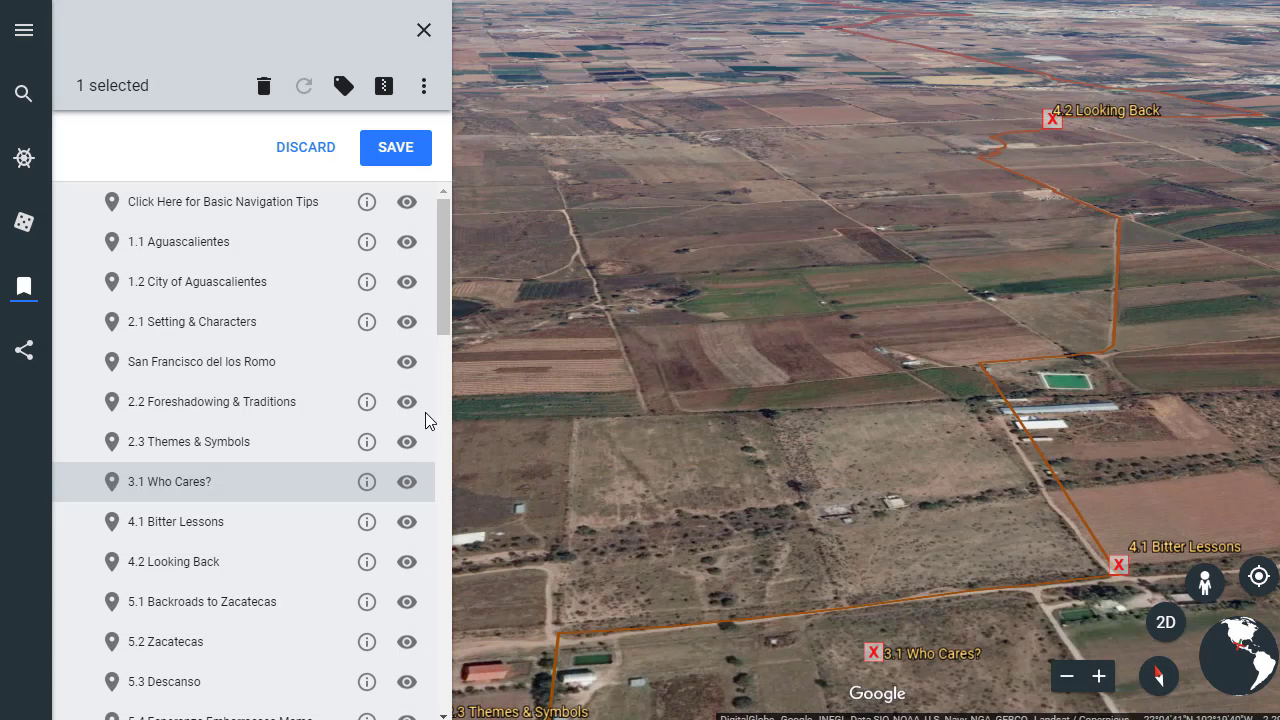
pyautogui.click(155, 603)
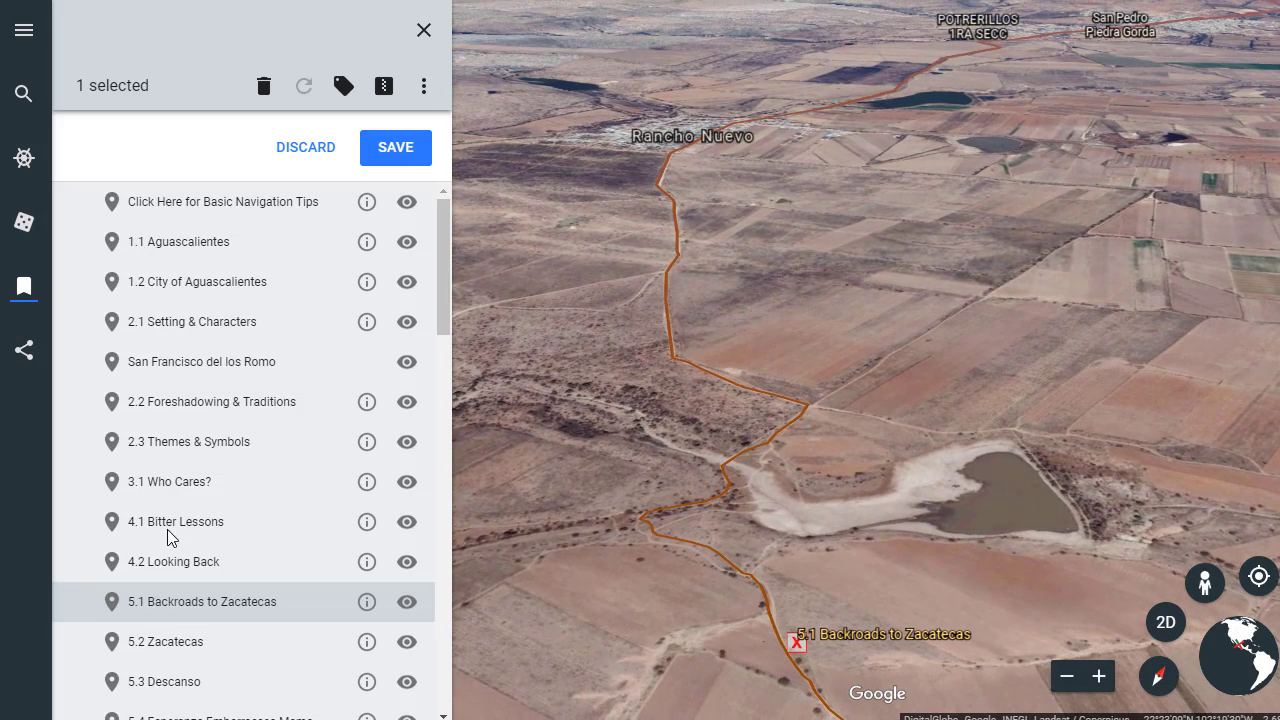
# Fly to 5.3 Descanso, open its Las Guayabas / Guavas notes and play the roadside memorials video full-screen
pyautogui.scroll(-1, 190, 565)
pyautogui.click(185, 581)
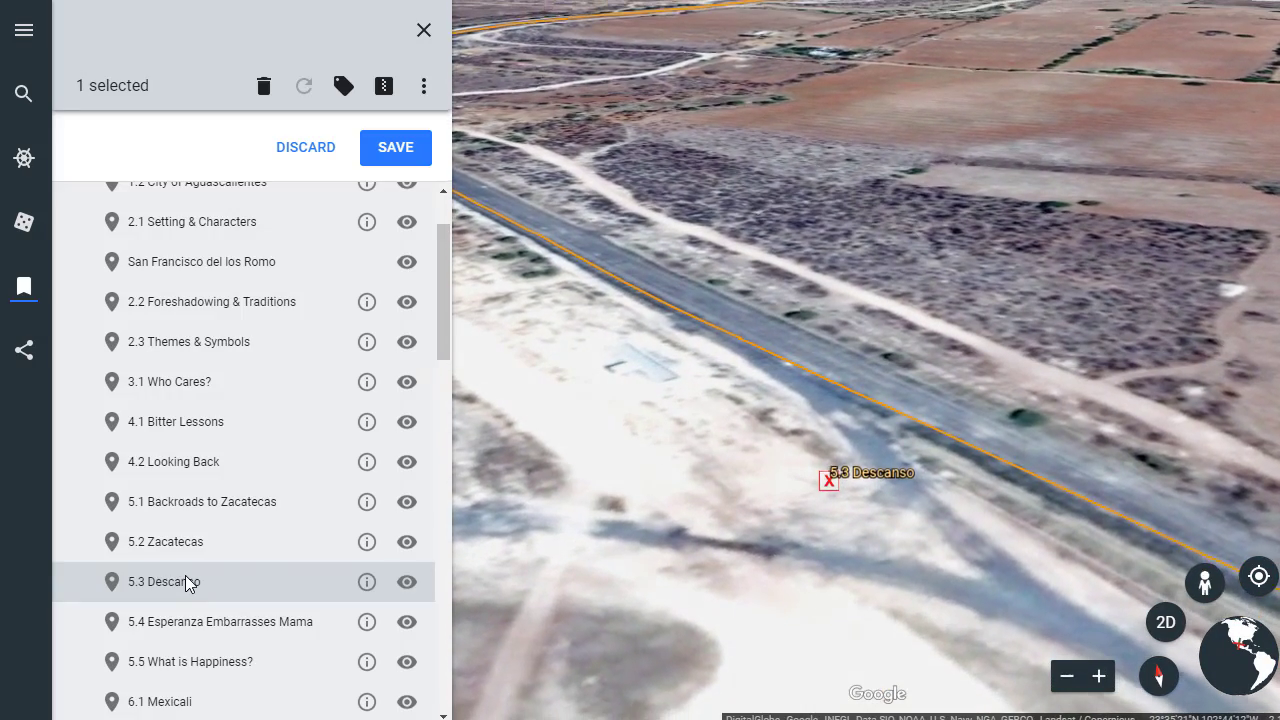
pyautogui.click(366, 584)
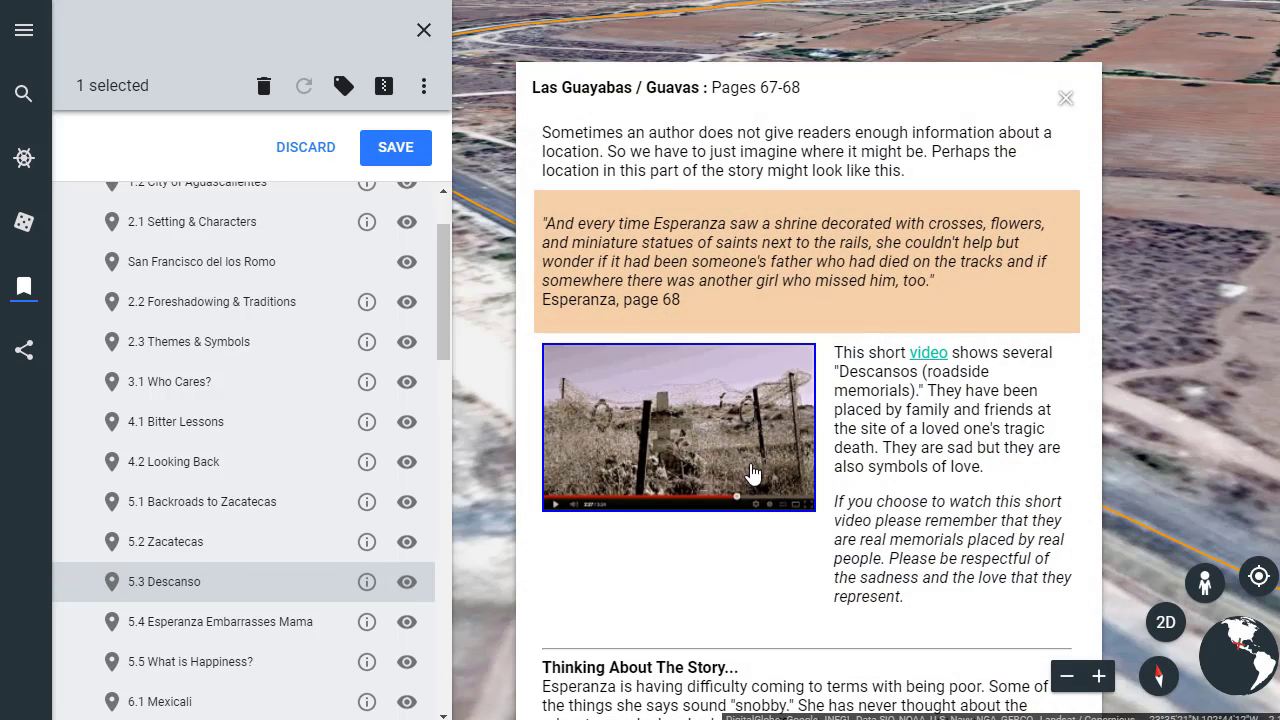
pyautogui.click(685, 433)
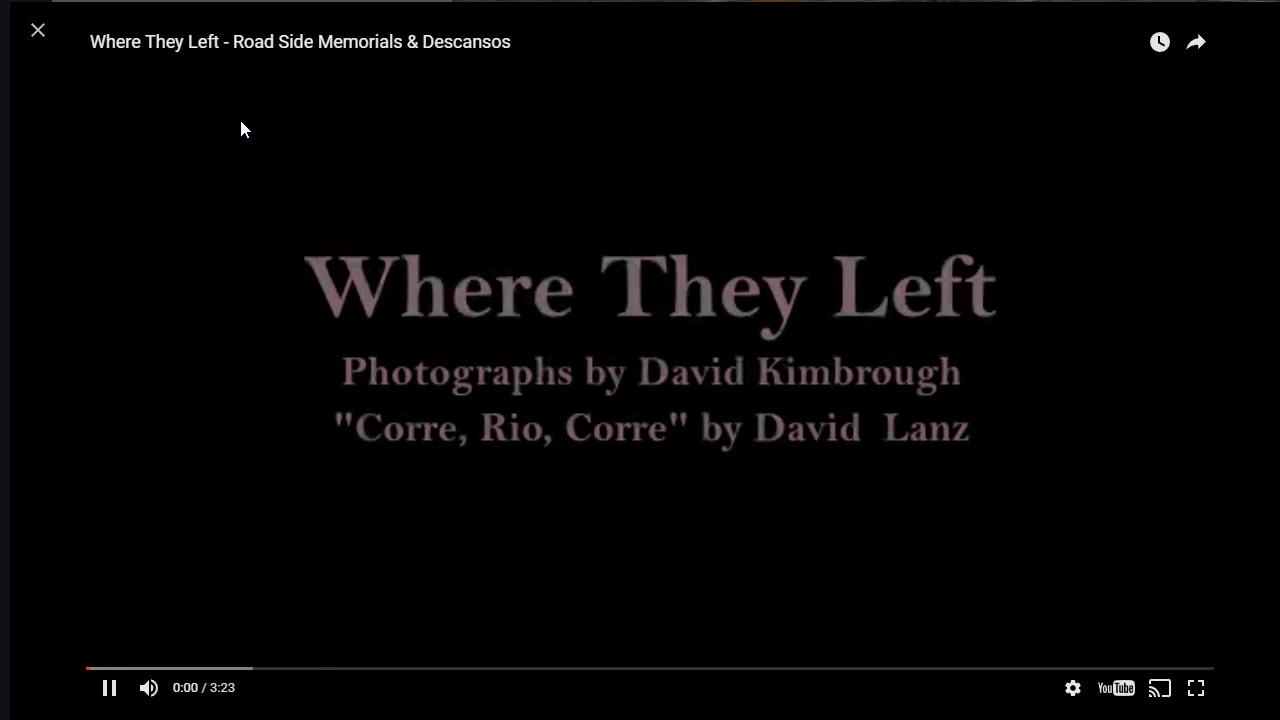
pyautogui.click(38, 31)
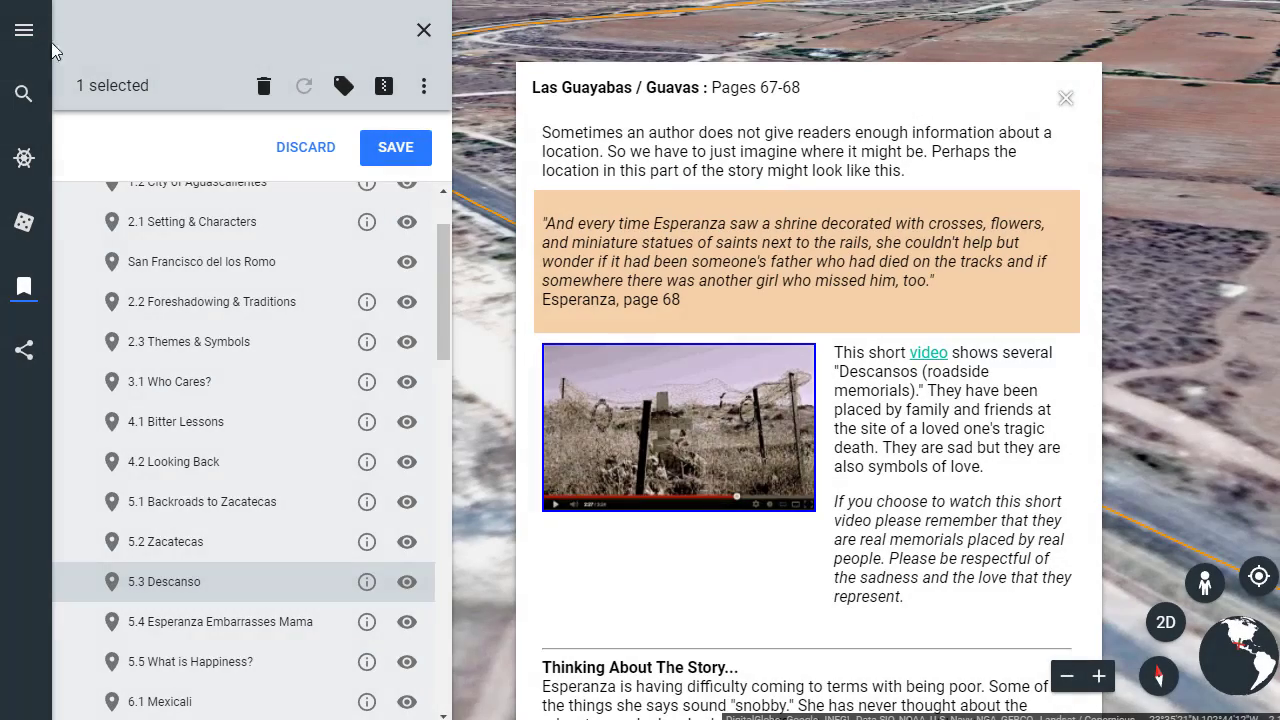
# Close the Descanso popup and fly to the 6.1 Mexicali placemark at the Calexico border
pyautogui.click(1064, 99)
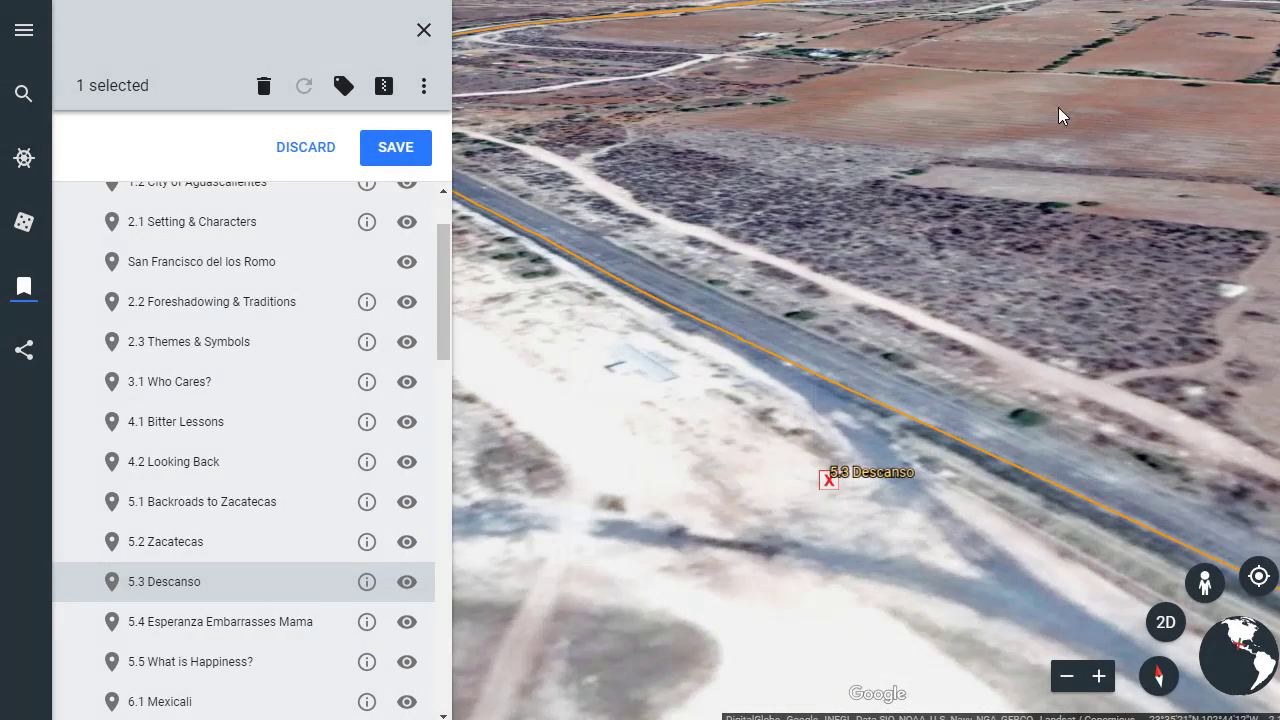
pyautogui.scroll(-4, 215, 420)
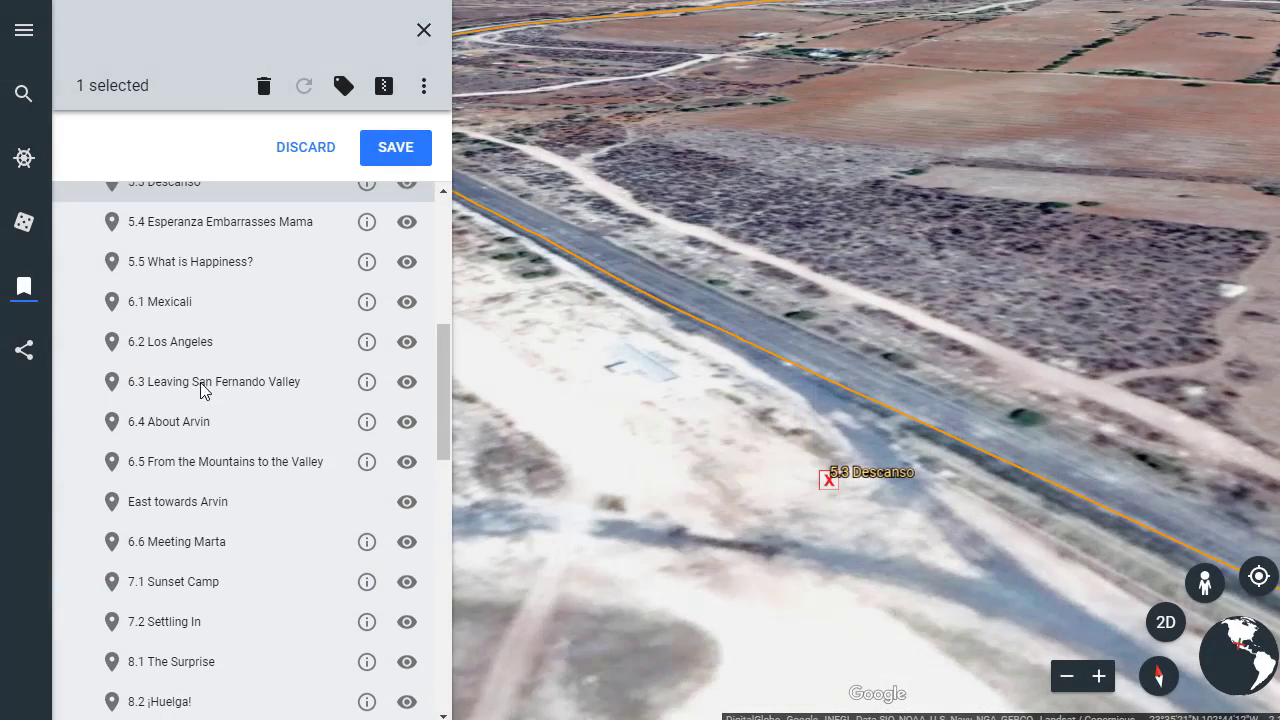
pyautogui.click(166, 304)
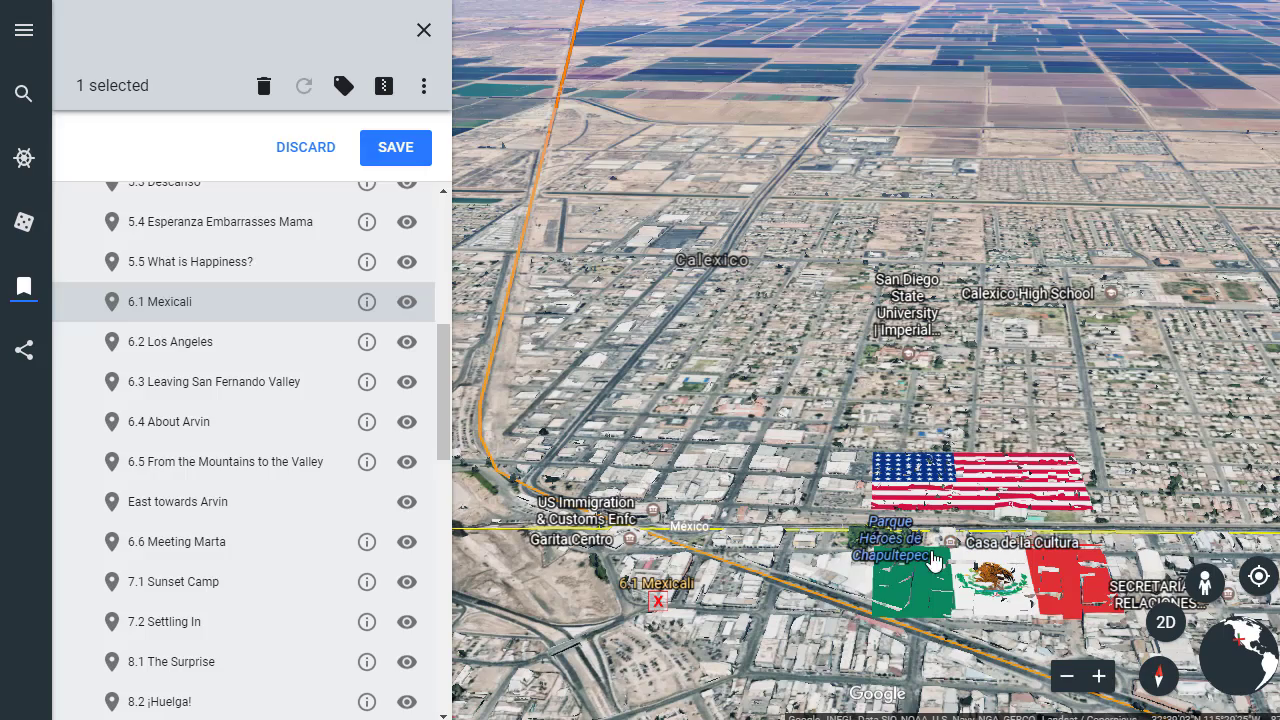
# Zoom around the Mexicali border flags, then fly on to the 6.2 Los Angeles placemark
pyautogui.scroll(3, 957, 563)
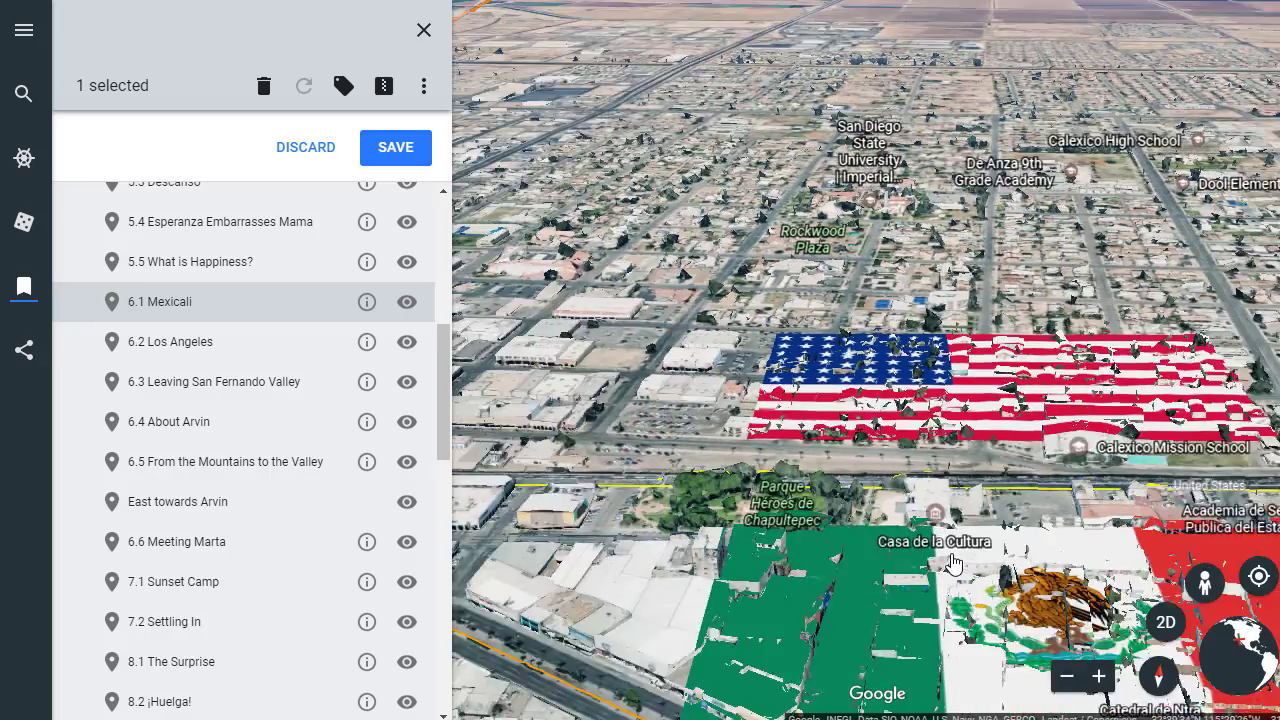
pyautogui.scroll(-2, 952, 563)
pyautogui.scroll(-1, 952, 563)
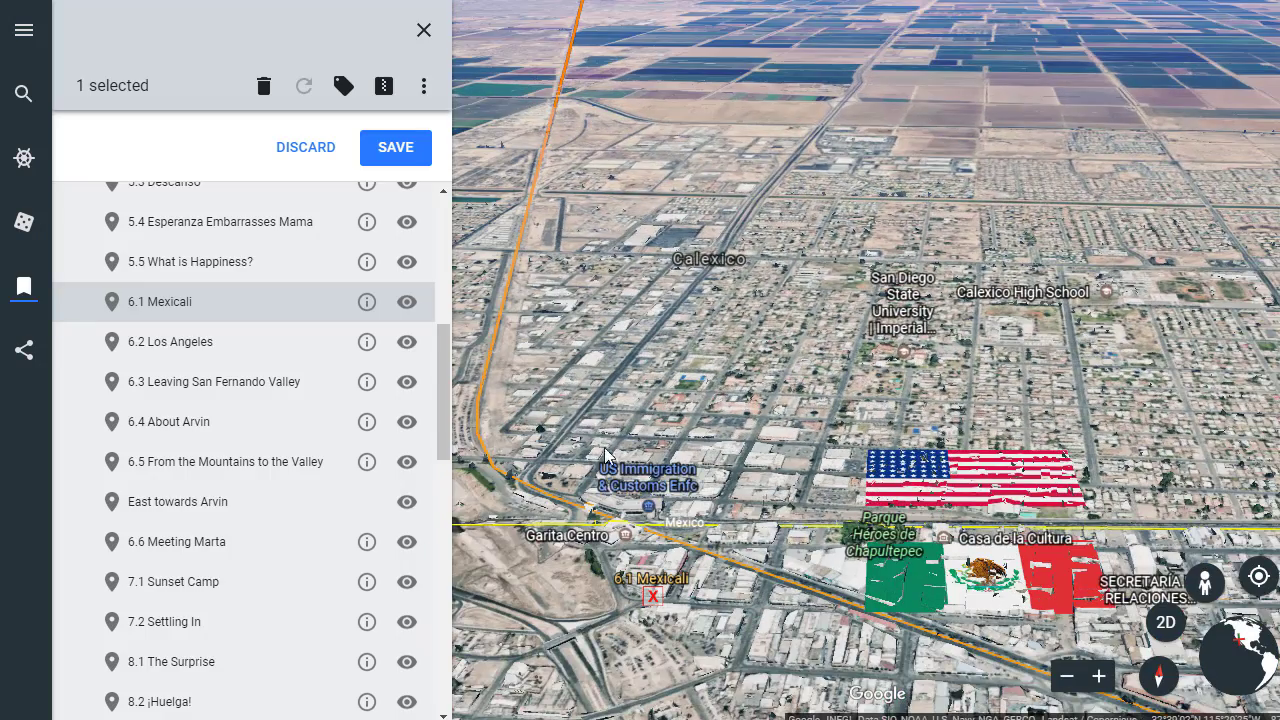
pyautogui.scroll(2, 952, 600)
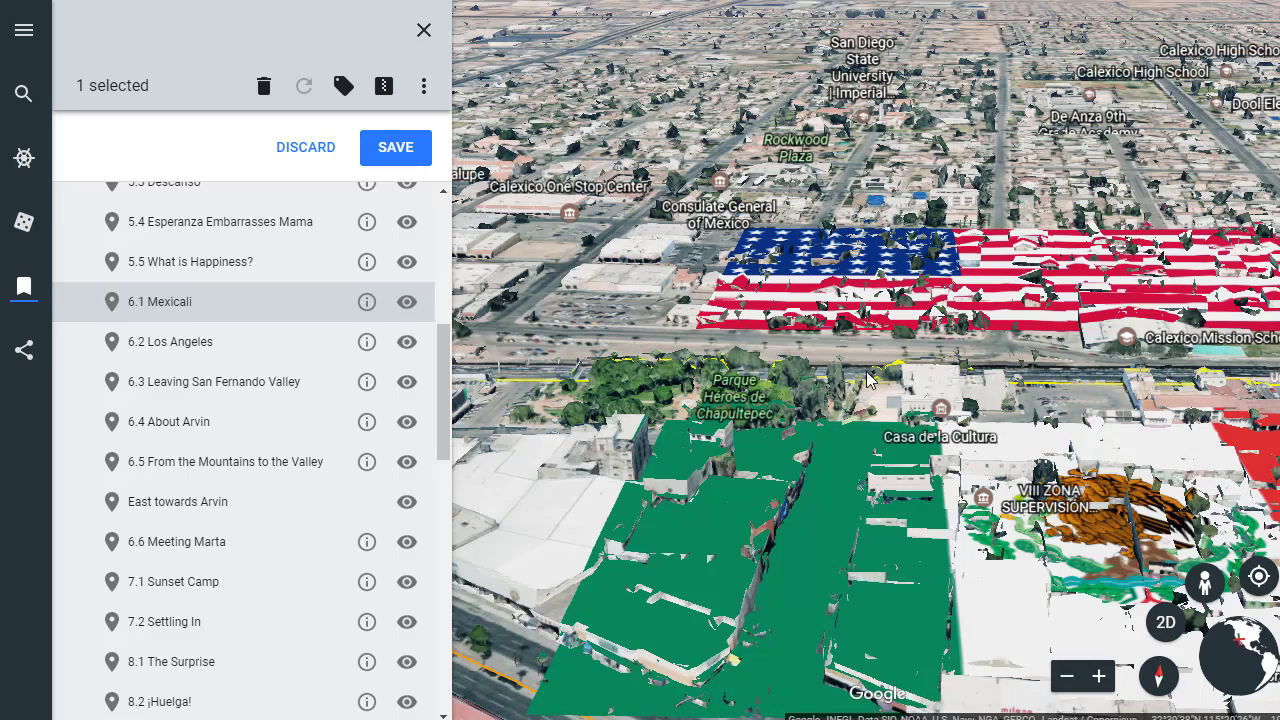
pyautogui.scroll(-3, 867, 376)
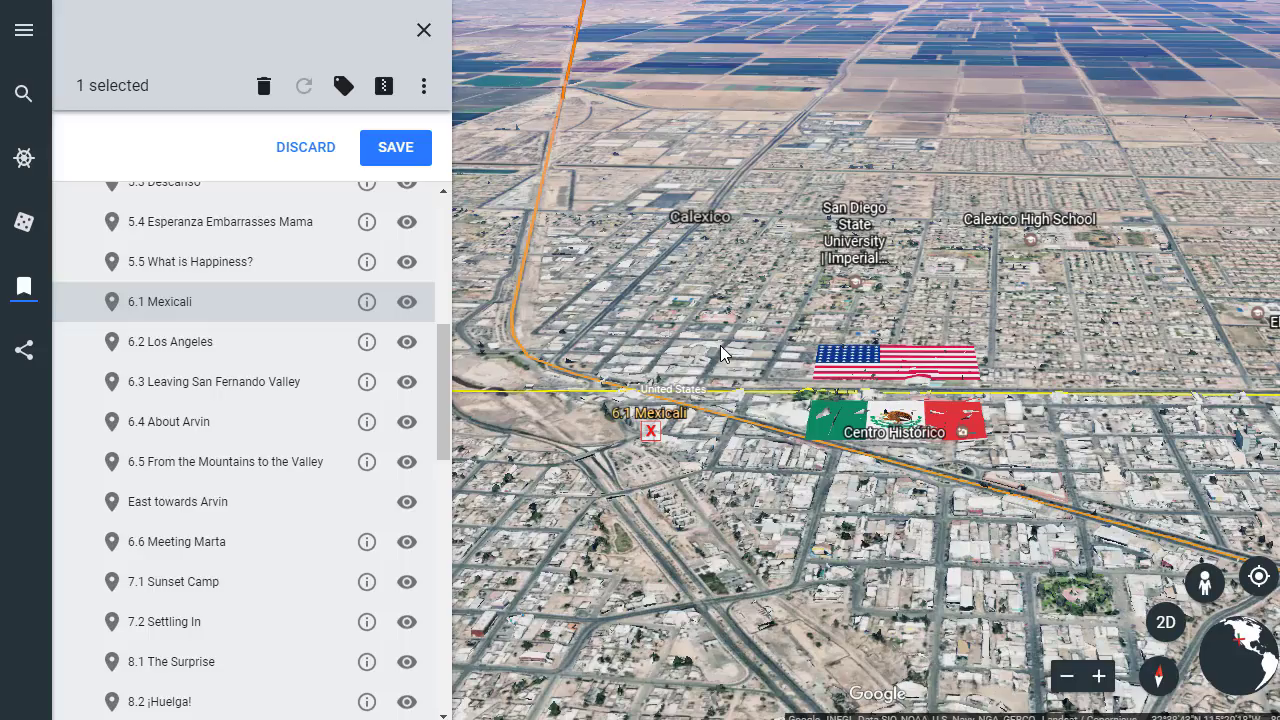
pyautogui.click(140, 348)
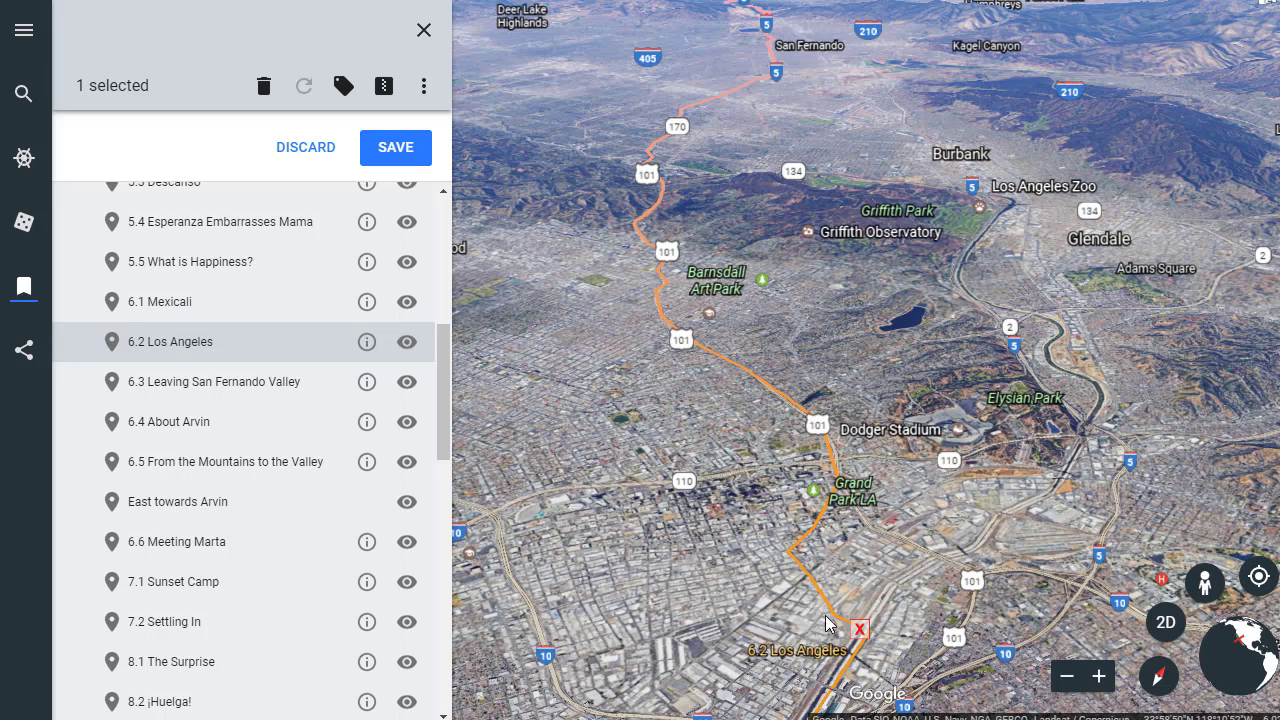
# Zoom into downtown Los Angeles and back out, then fly to 6.5 From the Mountains to the Valley
pyautogui.scroll(3, 752, 590)
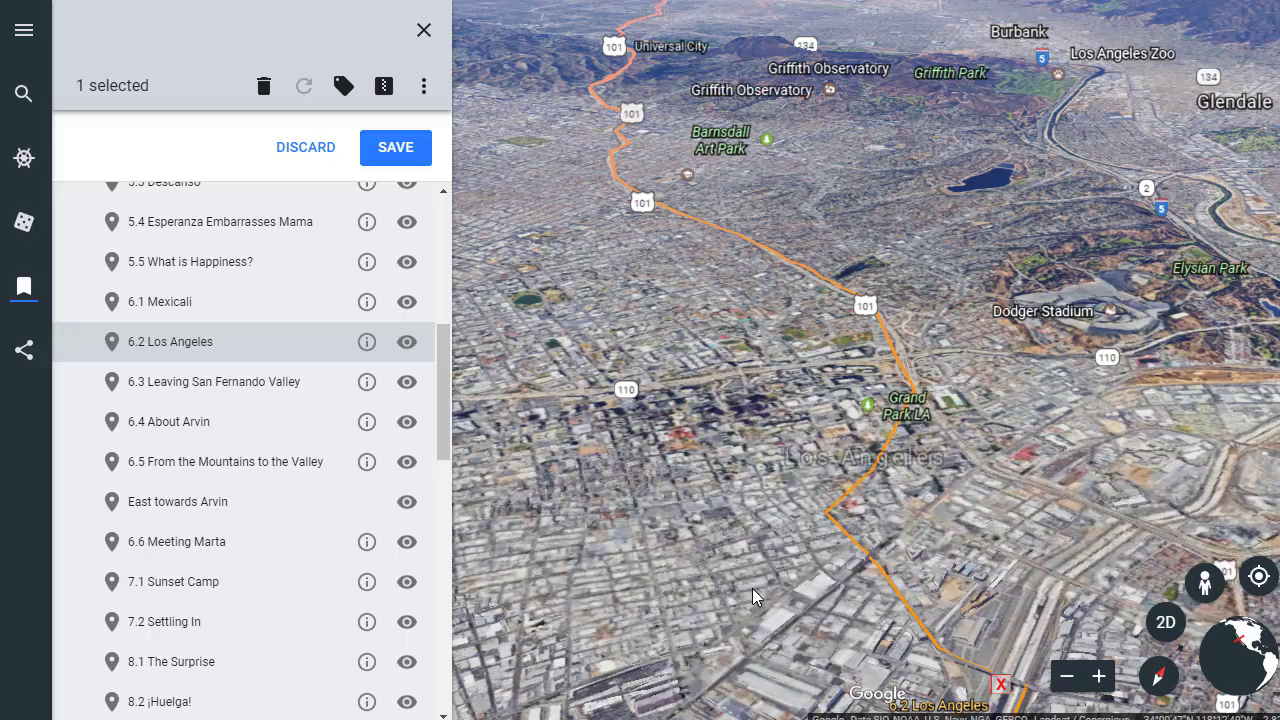
pyautogui.scroll(2, 633, 452)
pyautogui.scroll(1, 633, 445)
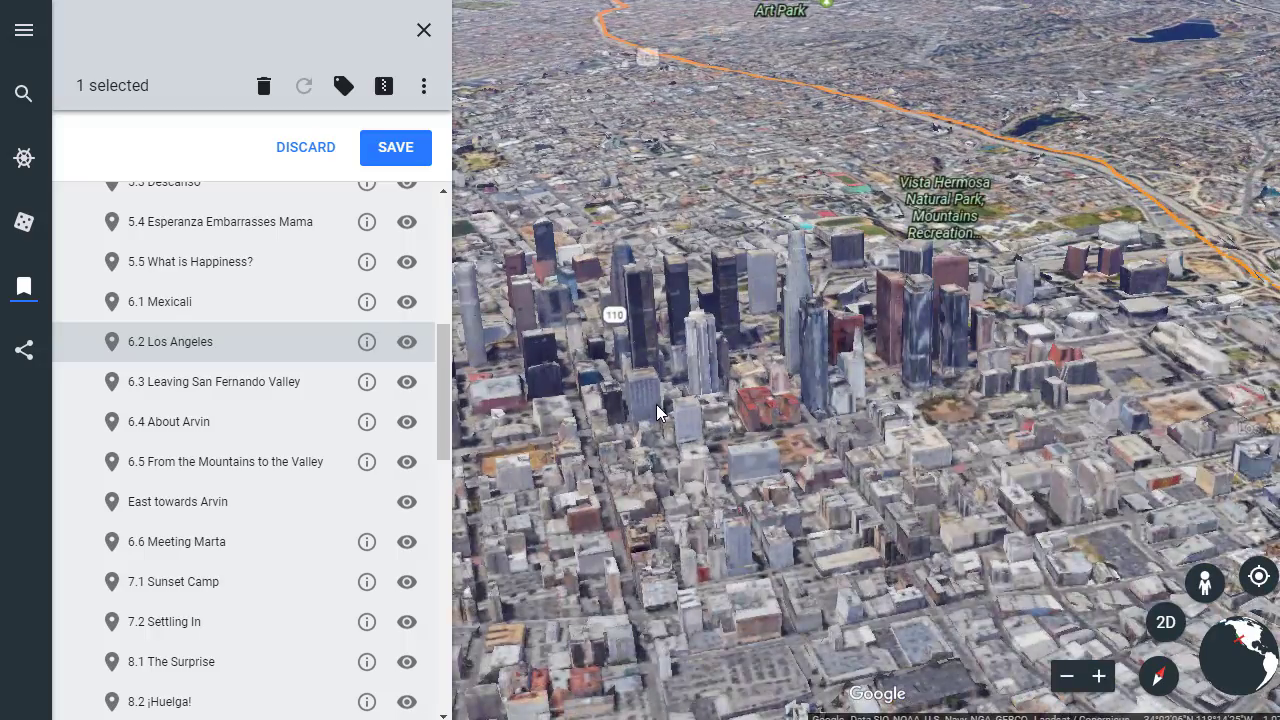
pyautogui.scroll(2, 656, 404)
pyautogui.scroll(2, 711, 310)
pyautogui.scroll(2, 834, 410)
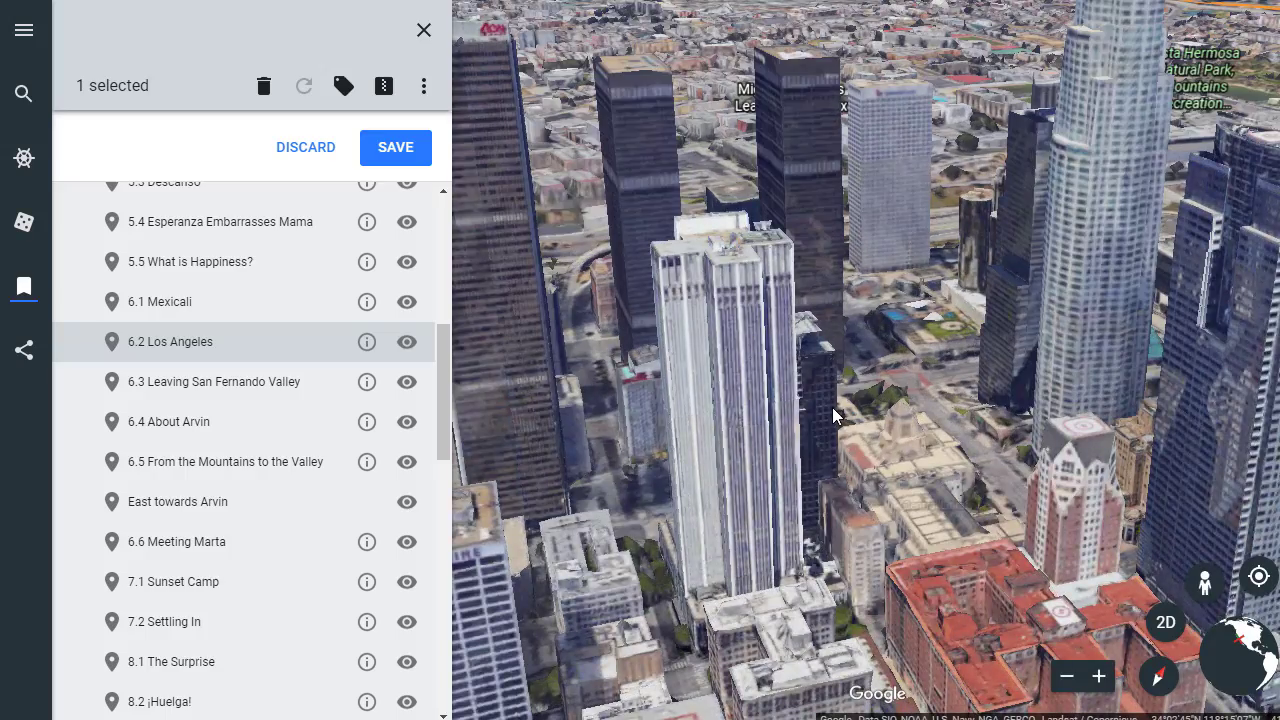
pyautogui.scroll(-3, 749, 424)
pyautogui.scroll(-5, 749, 424)
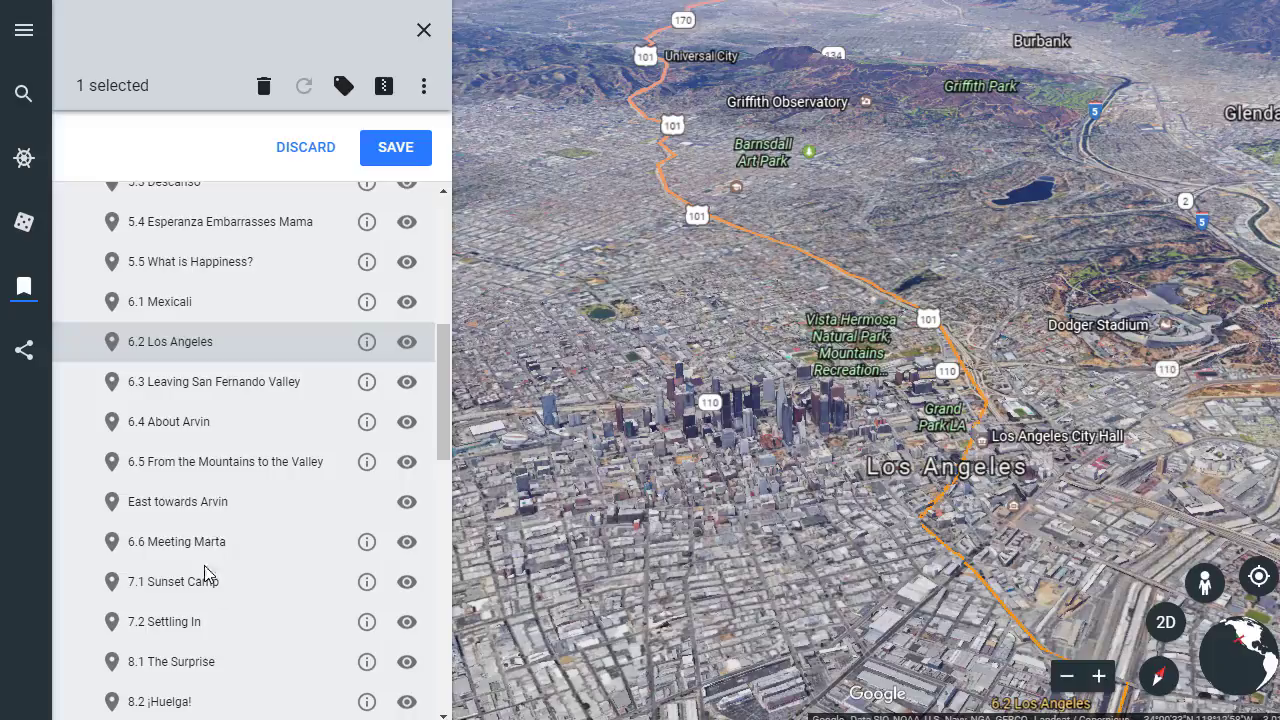
pyautogui.click(189, 467)
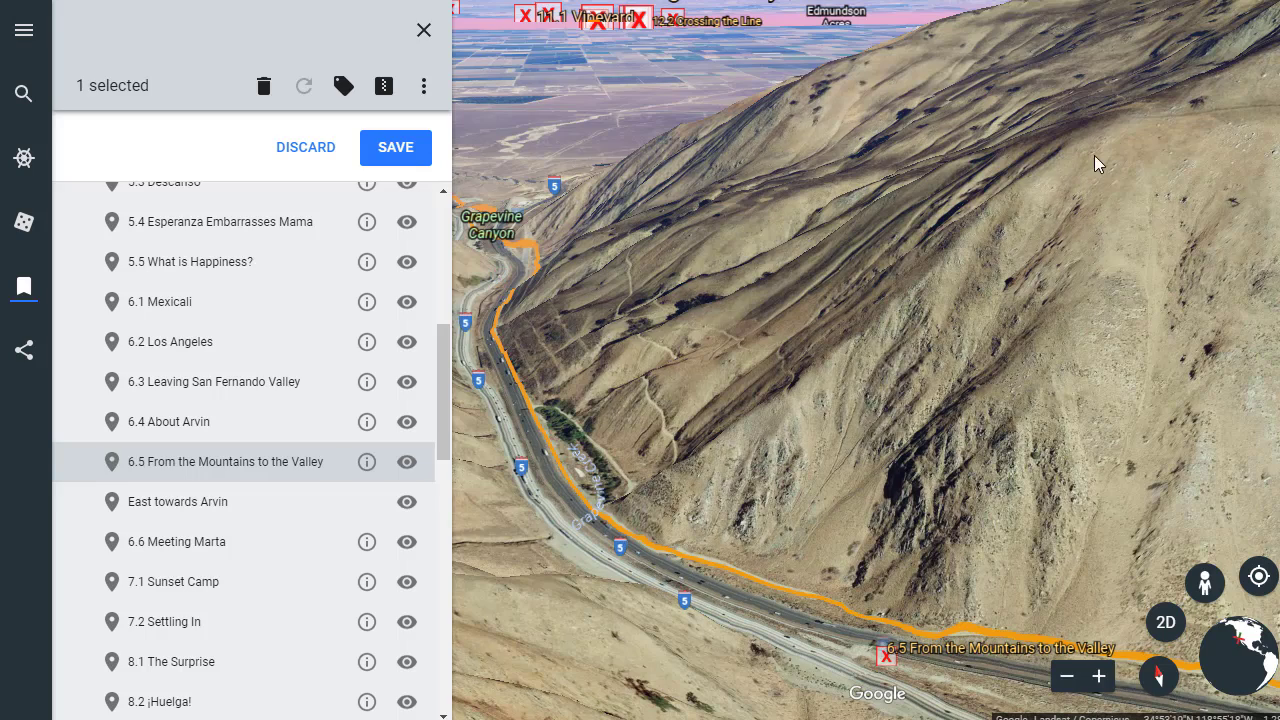
# Pan along the mountain route, then fly to 7.1 Sunset Camp and open its Las Celbollas /Onions notes
pyautogui.moveTo(803, 456); pyautogui.dragTo(638, 416)
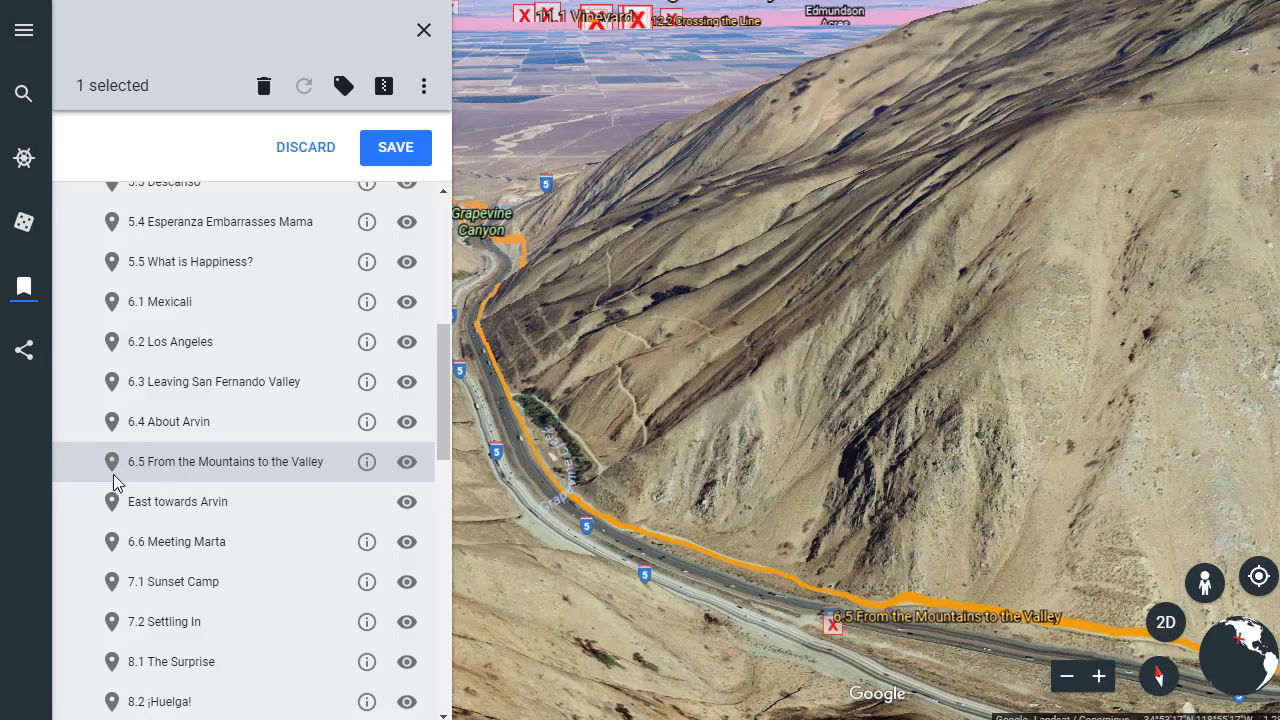
pyautogui.scroll(-3, 113, 463)
pyautogui.click(163, 386)
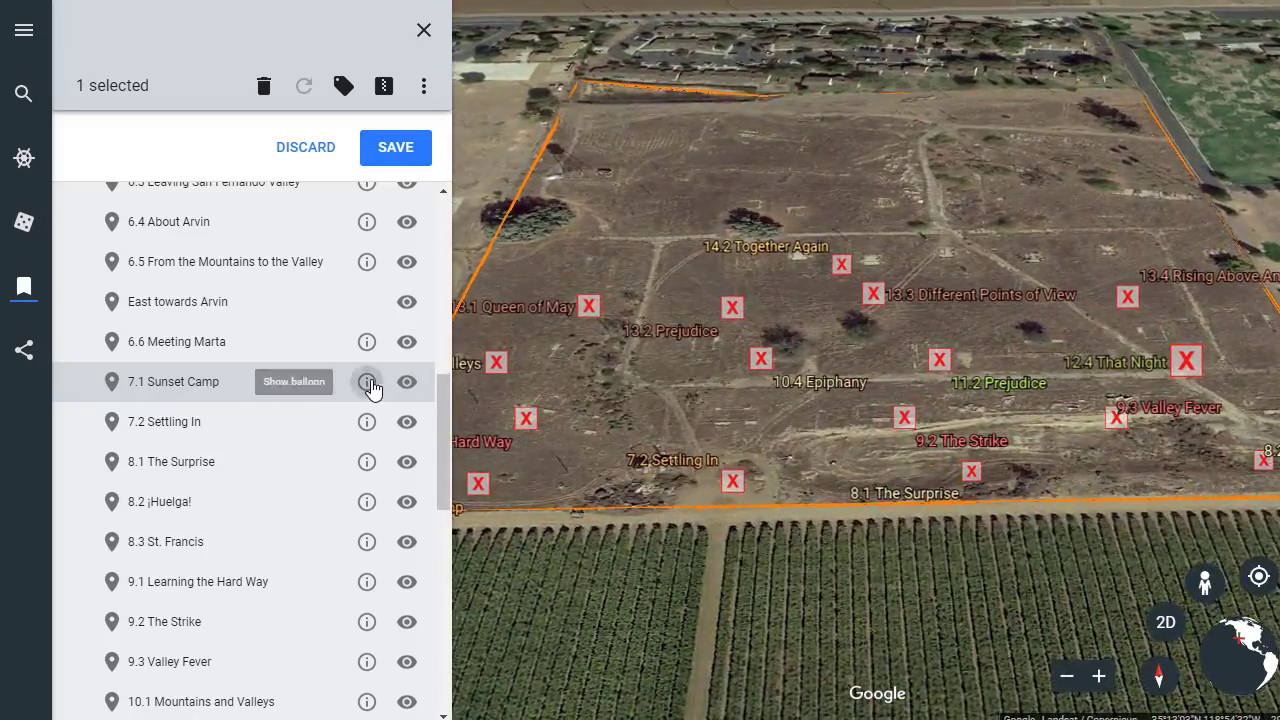
pyautogui.click(367, 383)
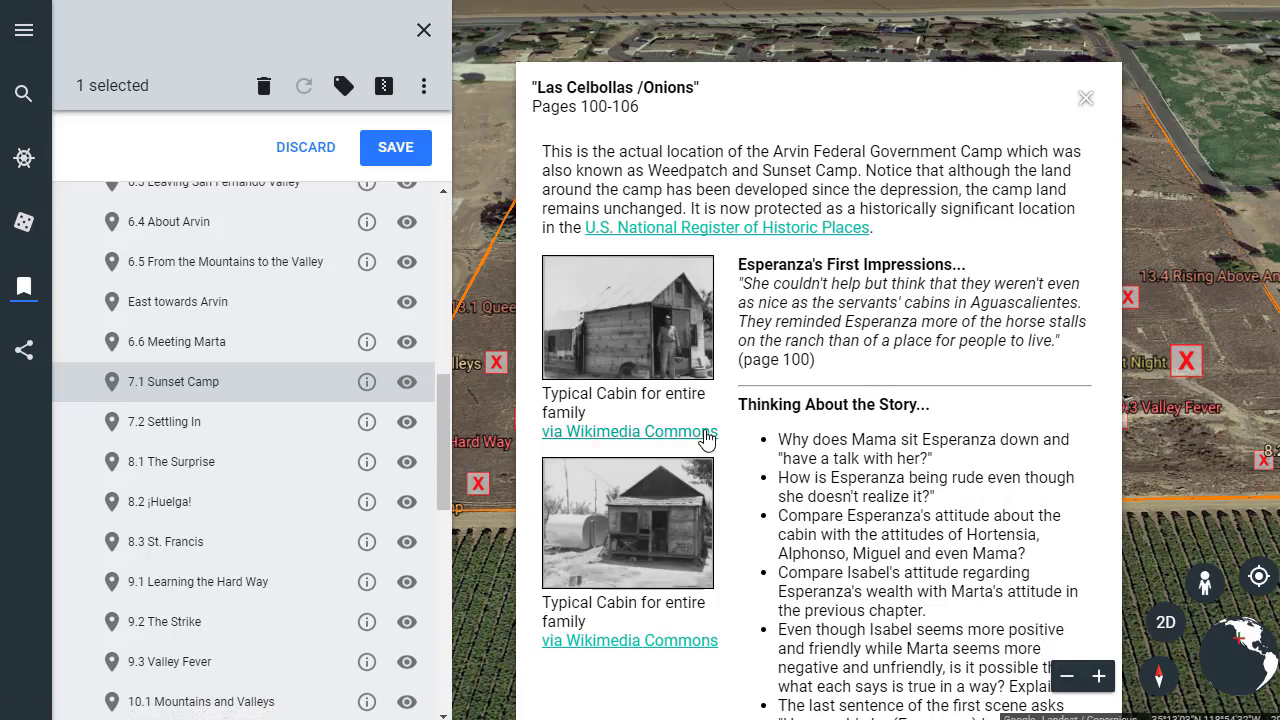
pyautogui.click(700, 432)
pyautogui.scroll(-2, 860, 425)
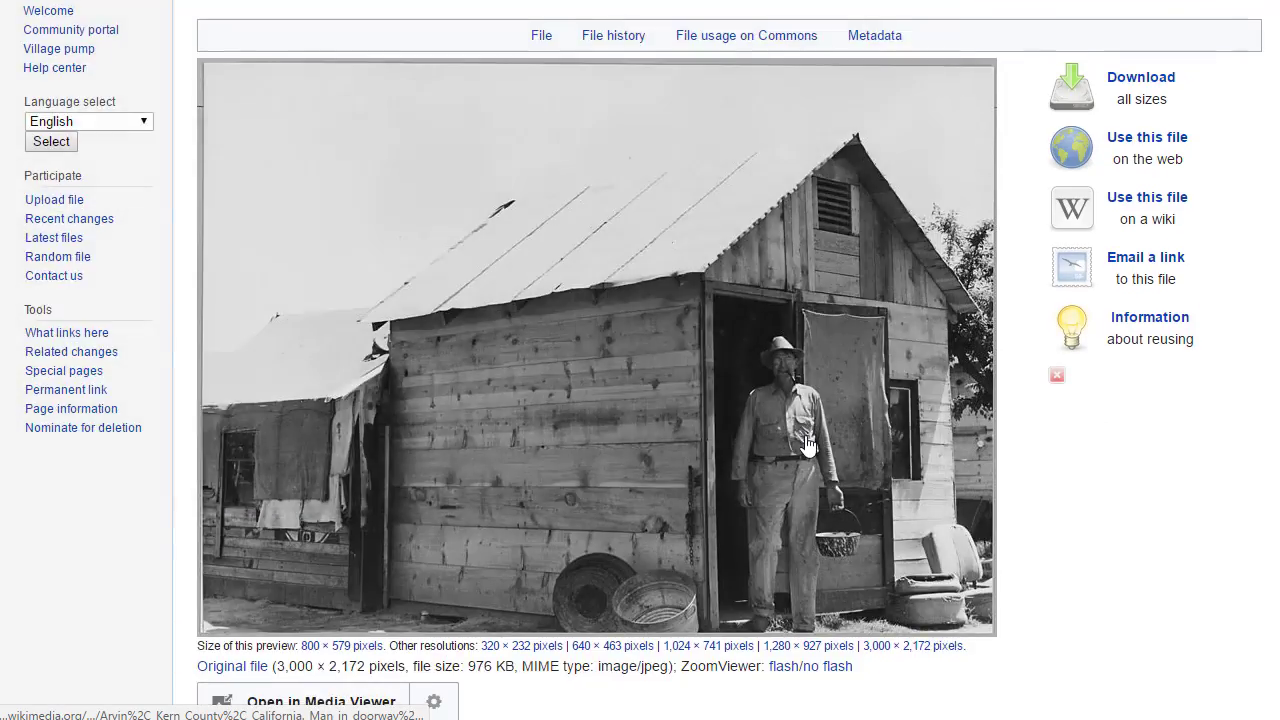
pyautogui.hotkey('ctrl', 'w')
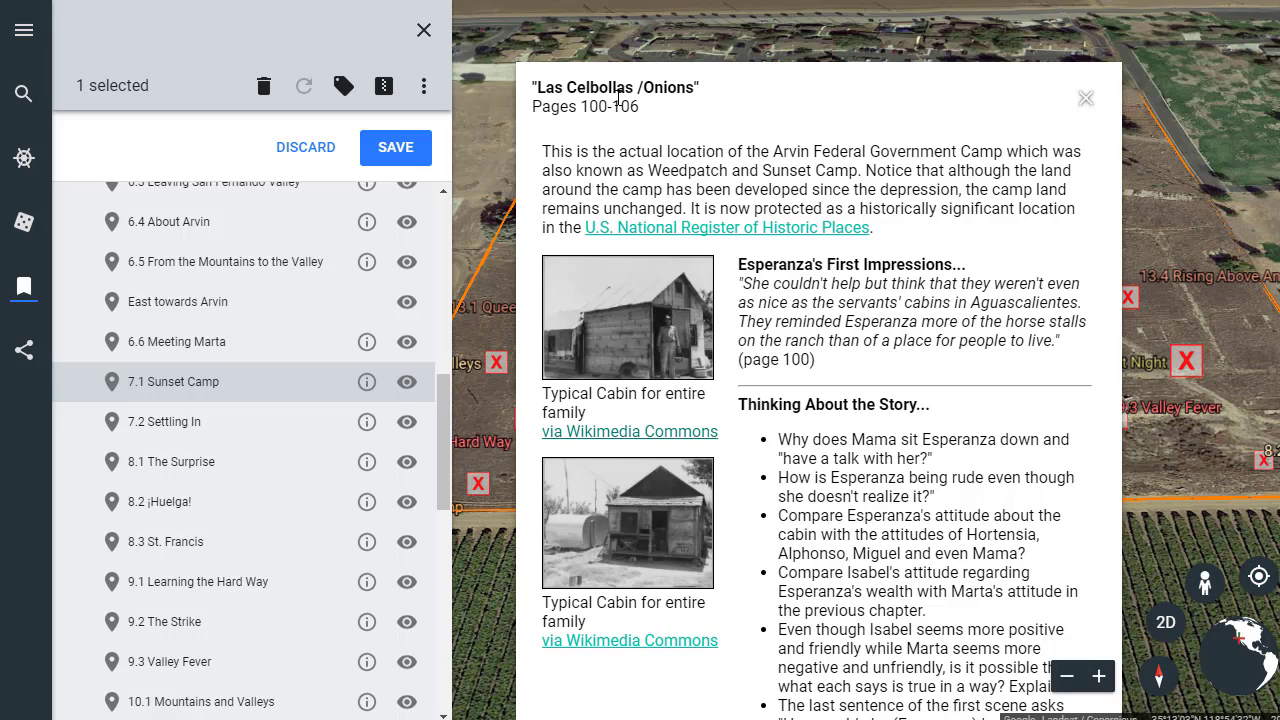
pyautogui.click(1080, 99)
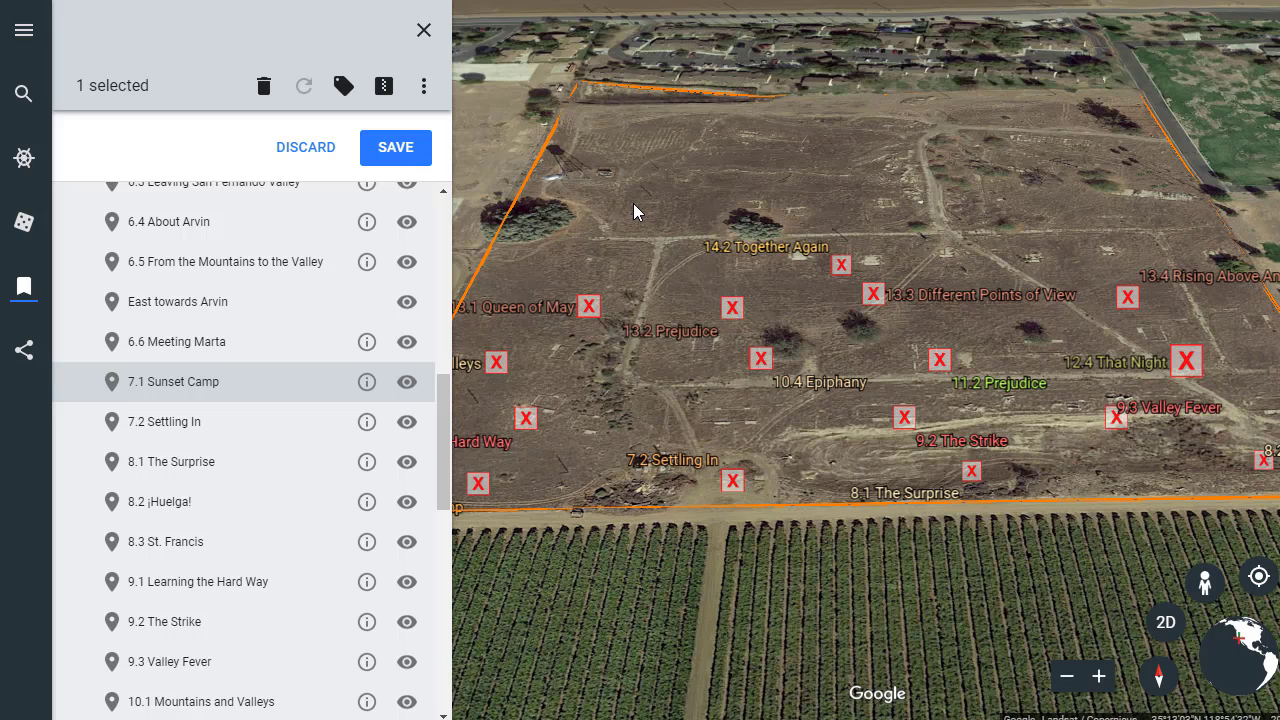
# Fly to the final 14.5 New Beginnings placemark and open its Las Uvas / Grapes notes
pyautogui.scroll(-3, 228, 400)
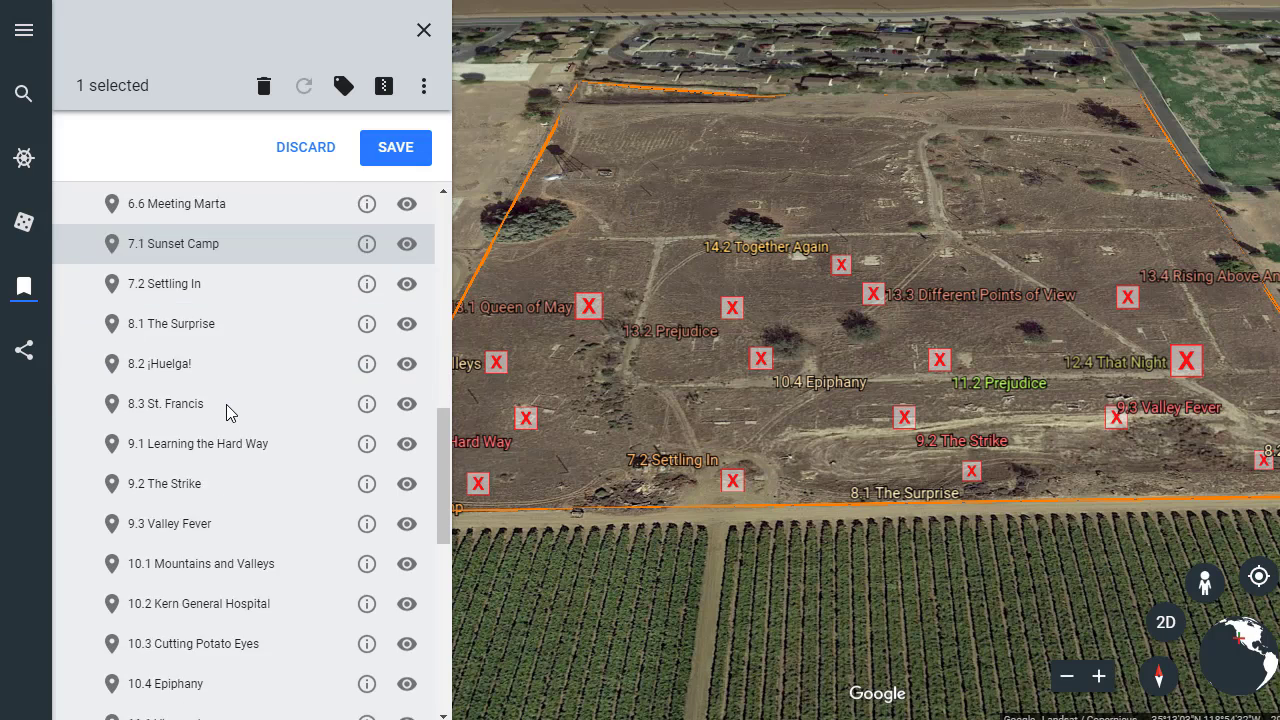
pyautogui.scroll(-7, 222, 392)
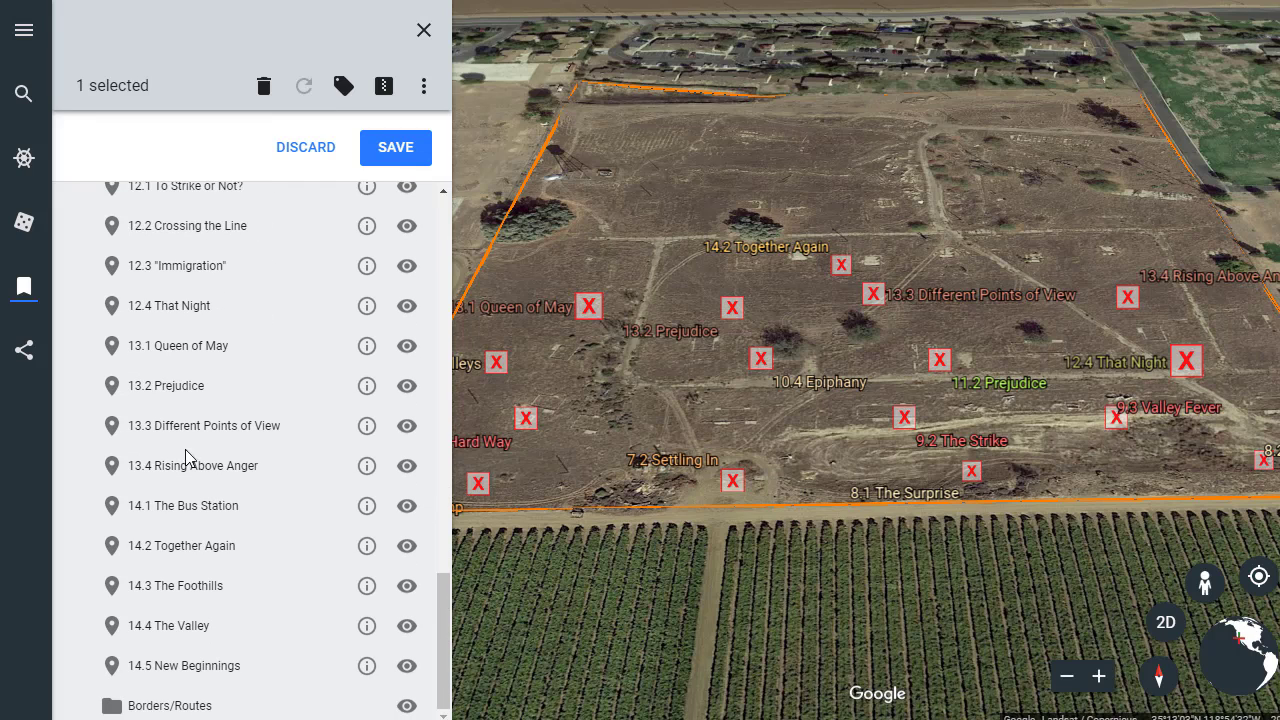
pyautogui.click(196, 665)
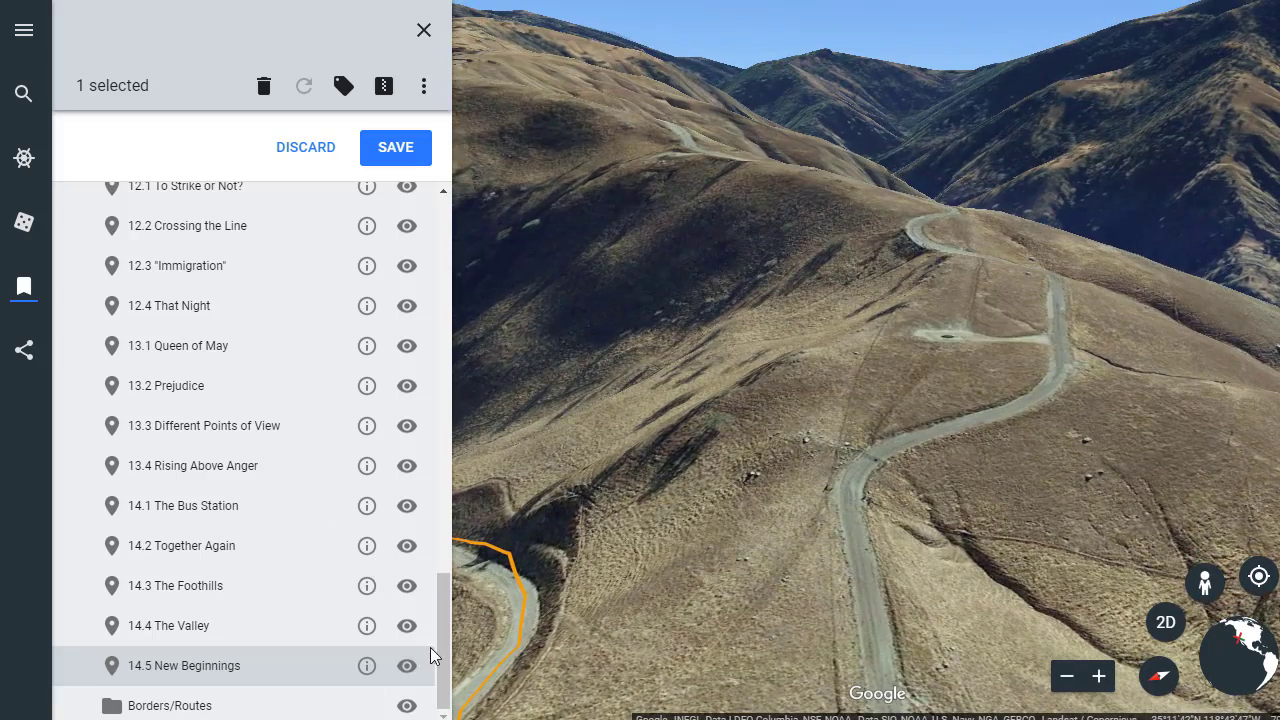
pyautogui.click(367, 666)
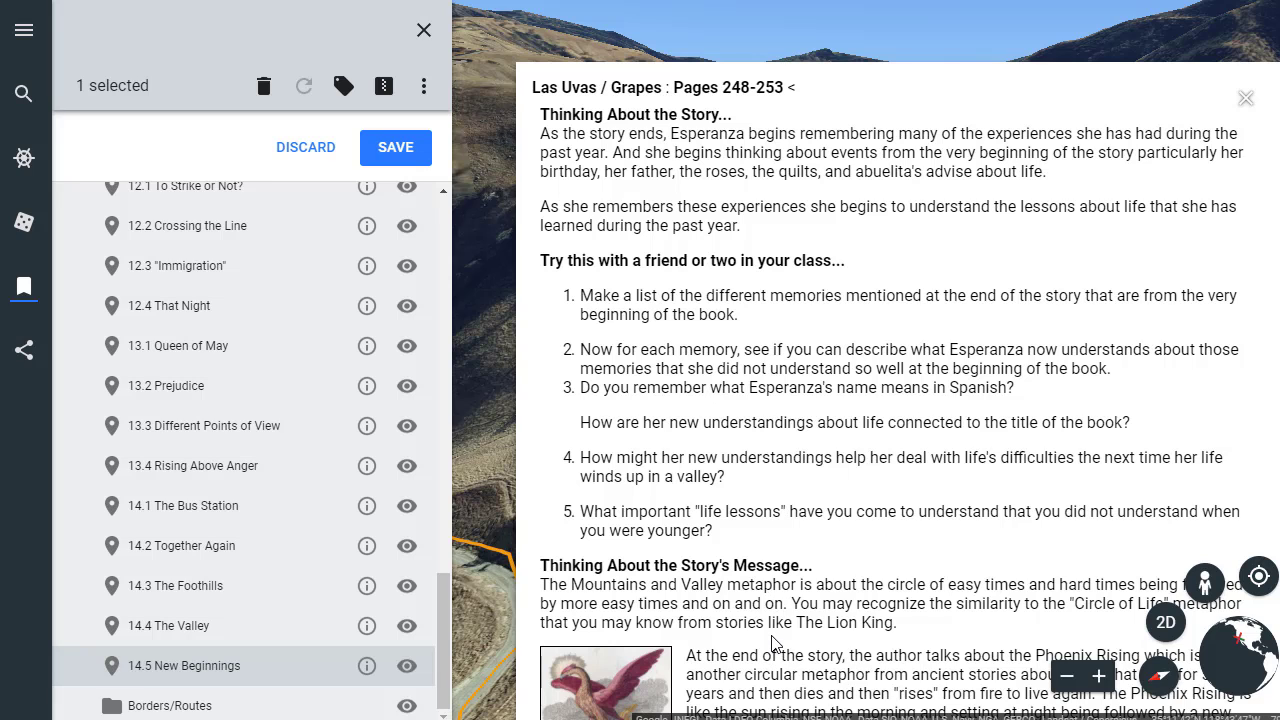
pyautogui.hotkey('ctrl', '-')
pyautogui.hotkey('ctrl', '-')
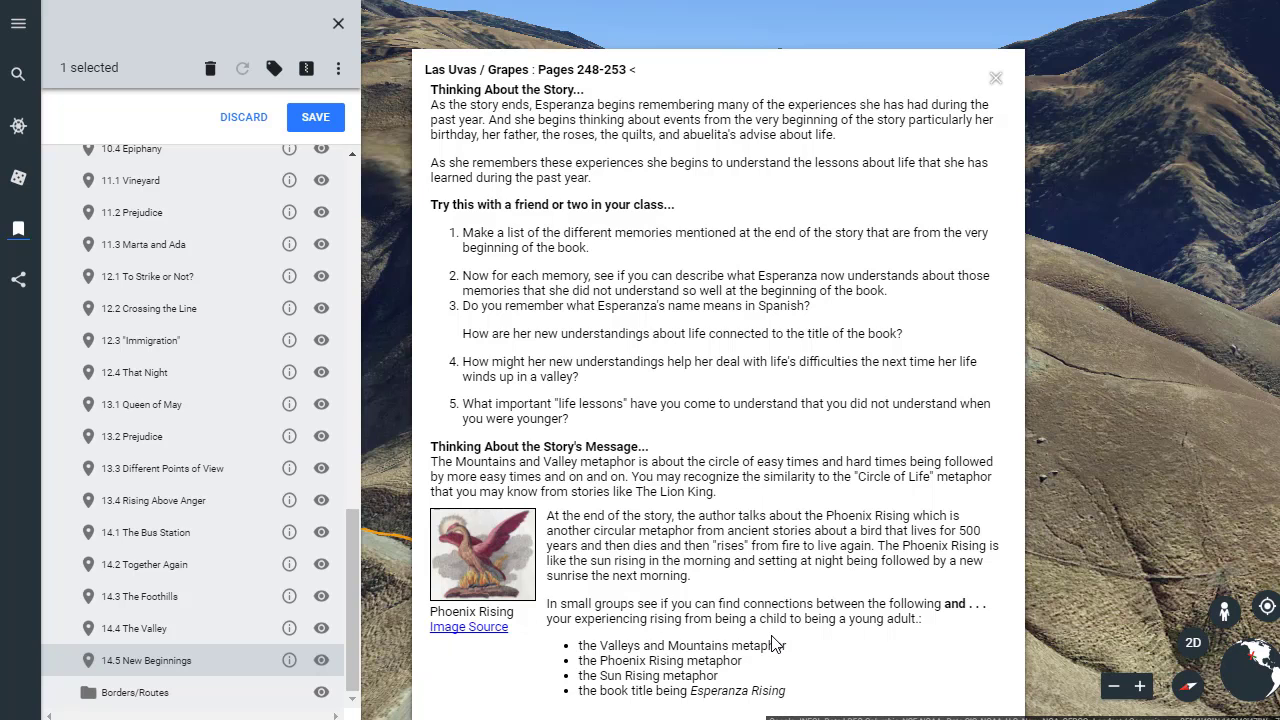
pyautogui.hotkey('ctrl', '0')
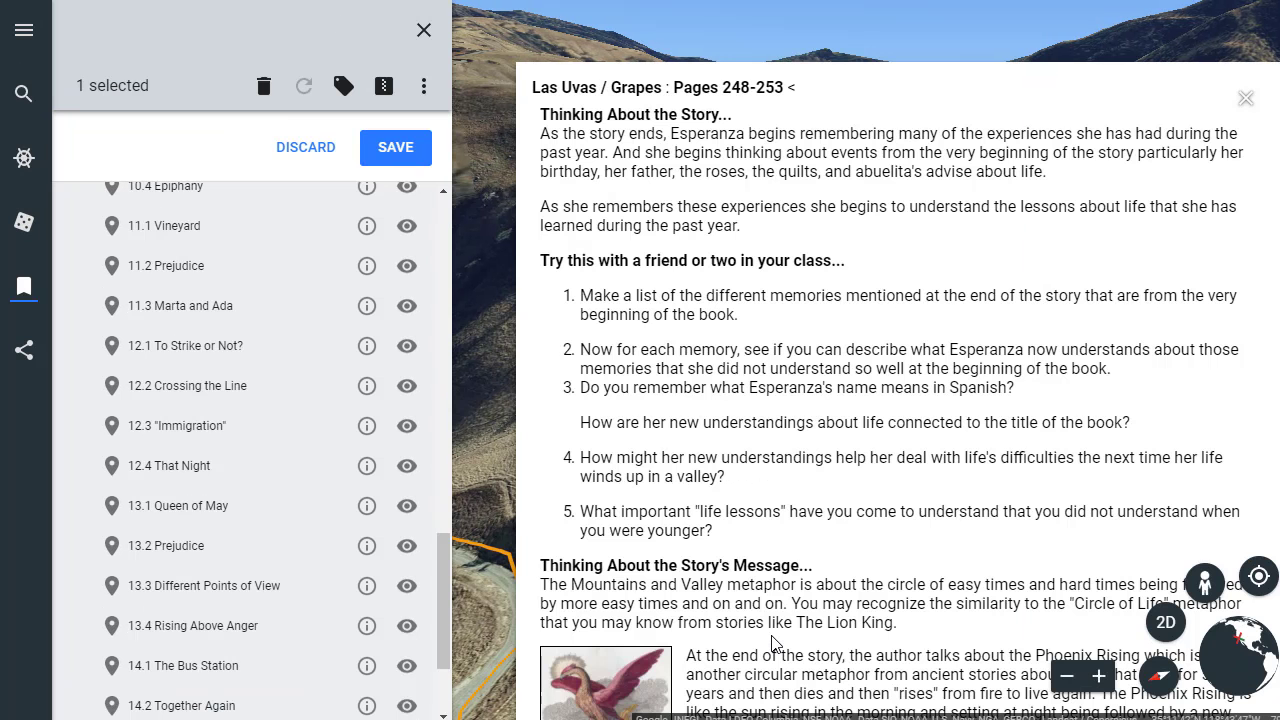
pyautogui.click(1247, 97)
pyautogui.scroll(-2, 253, 570)
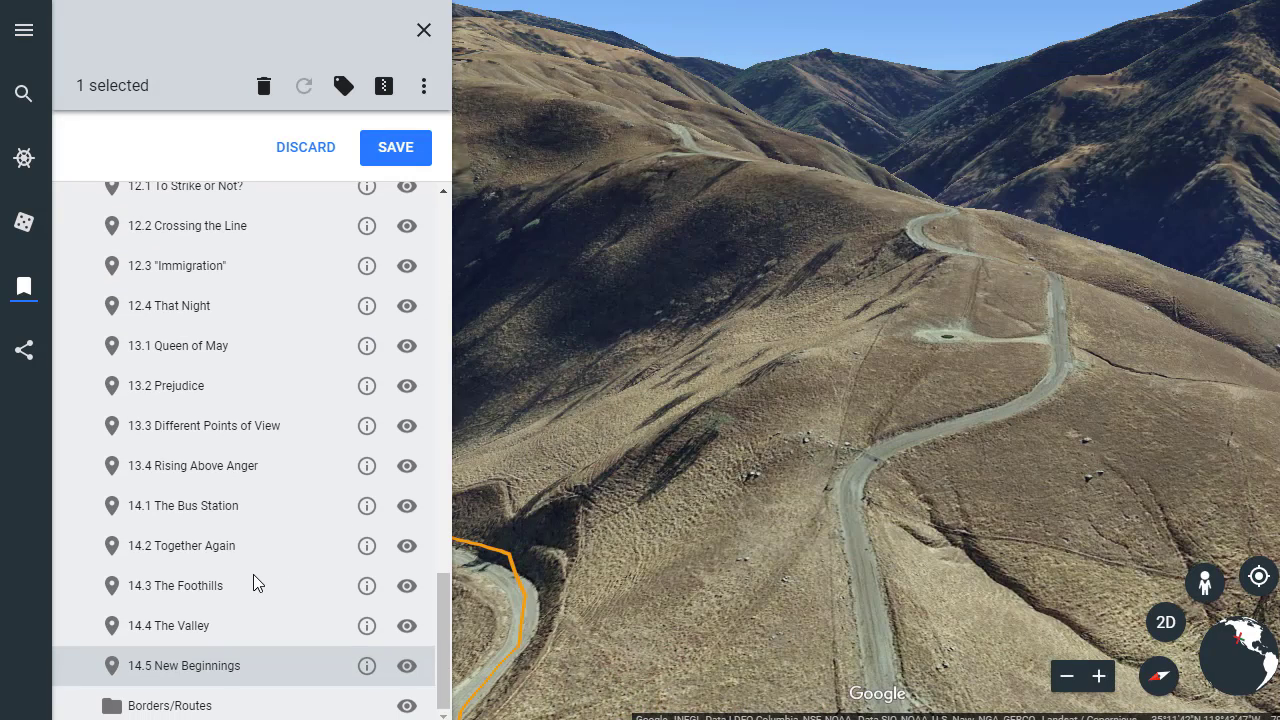
# Display the Borders/Routes folder with the route and 14.x chapter markers on the map
pyautogui.click(183, 706)
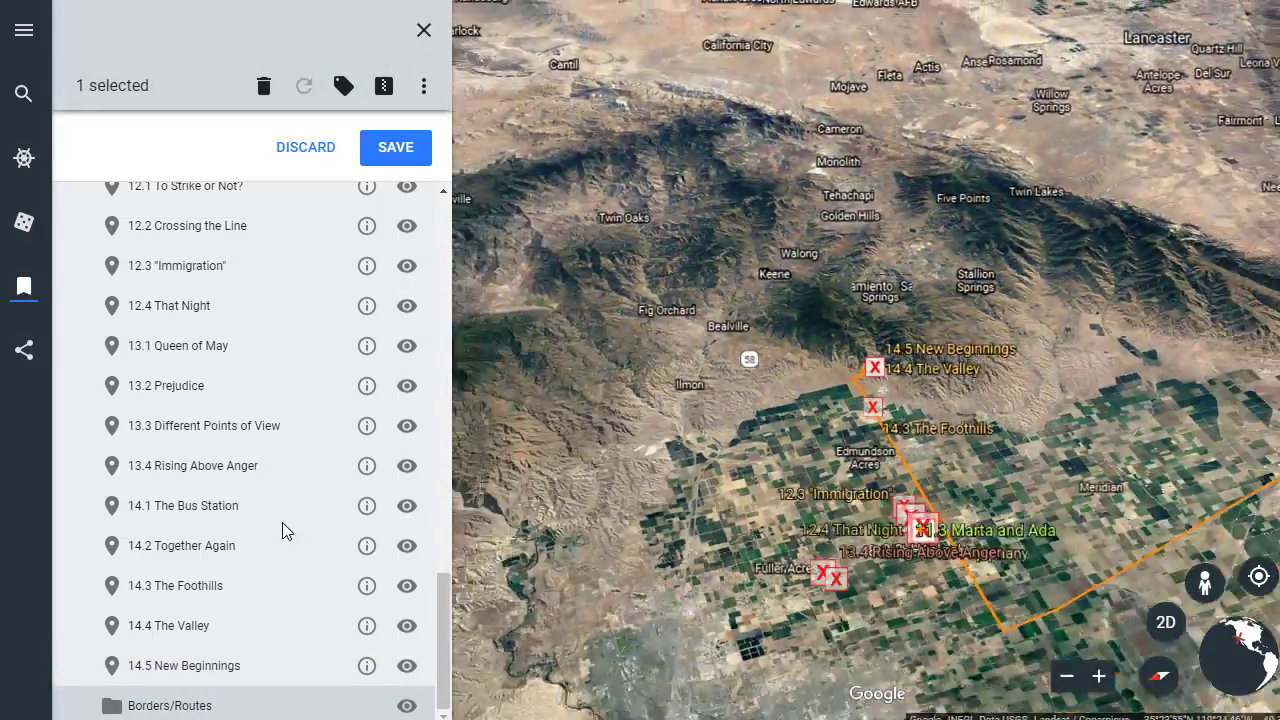